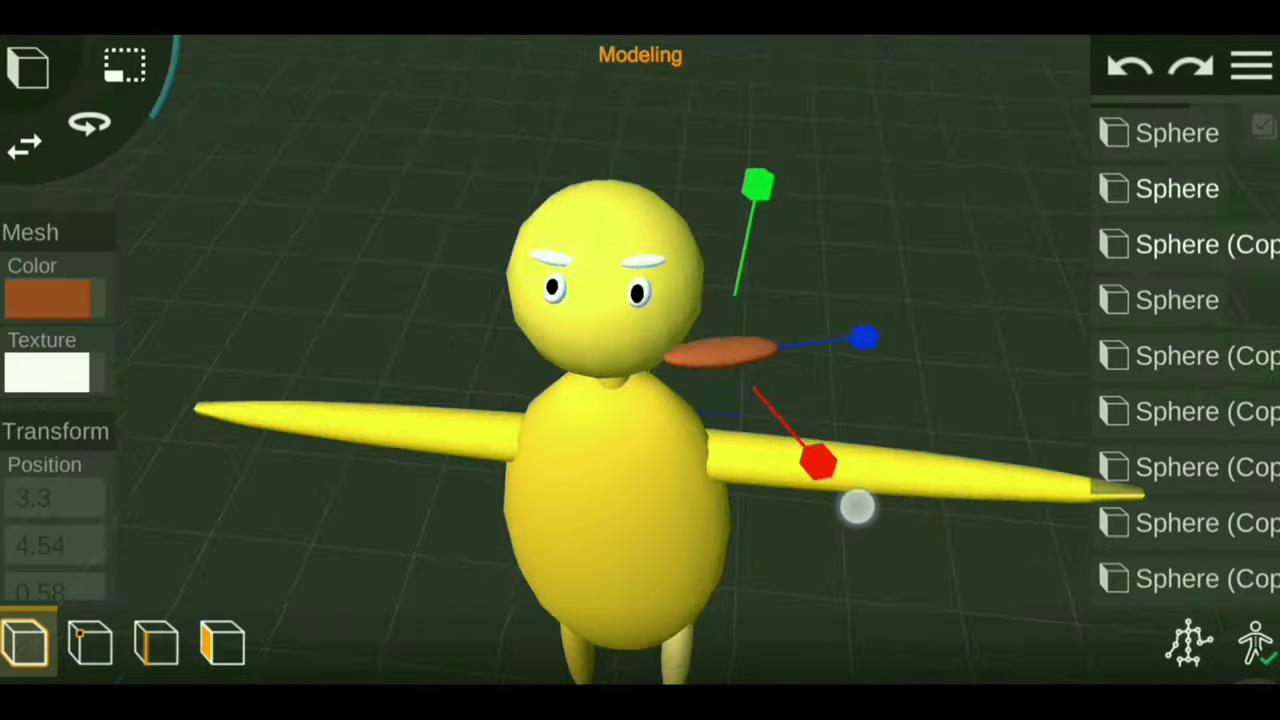
- Orbit around the textured Free Fire character to view it from above, behind and front-left
drag(857, 507, 890, 560)
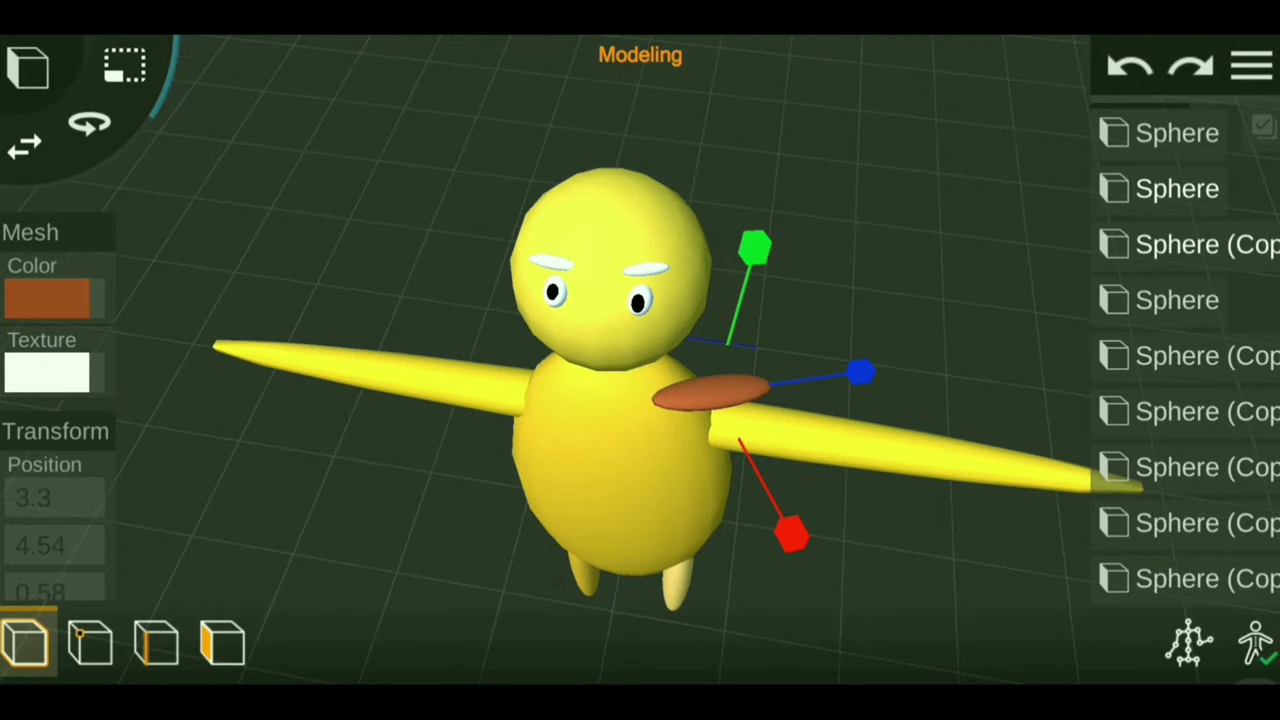
mouse_move(757, 351)
mouse_down()
mouse_move(883, 551)
mouse_move(714, 466)
mouse_move(641, 383)
mouse_up()
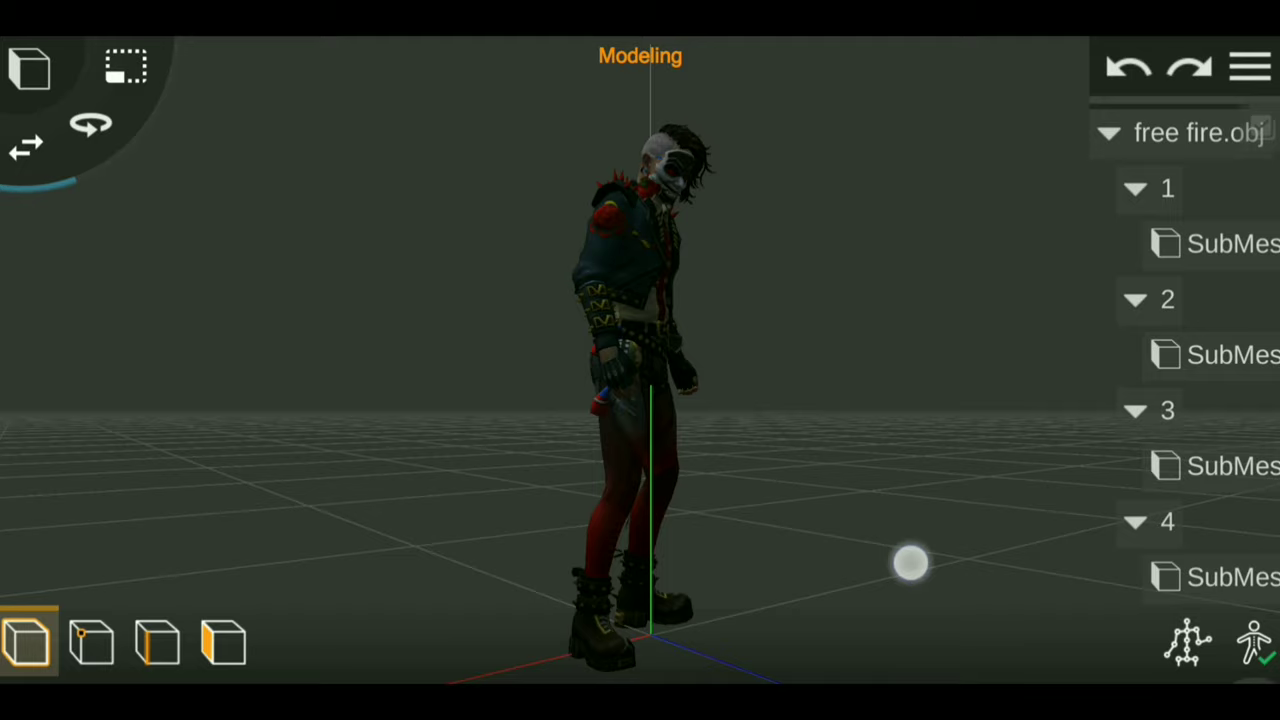
mouse_move(910, 563)
mouse_down()
mouse_move(900, 531)
mouse_move(837, 531)
mouse_move(1035, 532)
mouse_move(929, 491)
mouse_move(989, 503)
mouse_move(1037, 491)
mouse_move(930, 500)
mouse_move(1030, 500)
mouse_up()
mouse_move(906, 495)
mouse_down()
mouse_move(1052, 479)
mouse_move(914, 480)
mouse_move(966, 486)
mouse_move(920, 483)
mouse_move(908, 501)
mouse_move(983, 489)
mouse_move(917, 497)
mouse_move(1017, 509)
mouse_move(897, 503)
mouse_move(1003, 489)
mouse_move(1048, 499)
mouse_move(923, 463)
mouse_move(1060, 517)
mouse_move(1012, 489)
mouse_move(1069, 503)
mouse_move(891, 494)
mouse_move(974, 463)
mouse_move(1019, 482)
mouse_move(957, 483)
mouse_move(1054, 497)
mouse_move(957, 414)
mouse_move(1020, 486)
mouse_move(1106, 454)
mouse_move(951, 466)
mouse_move(1031, 477)
mouse_move(1069, 531)
mouse_move(941, 469)
mouse_move(1037, 517)
mouse_up()
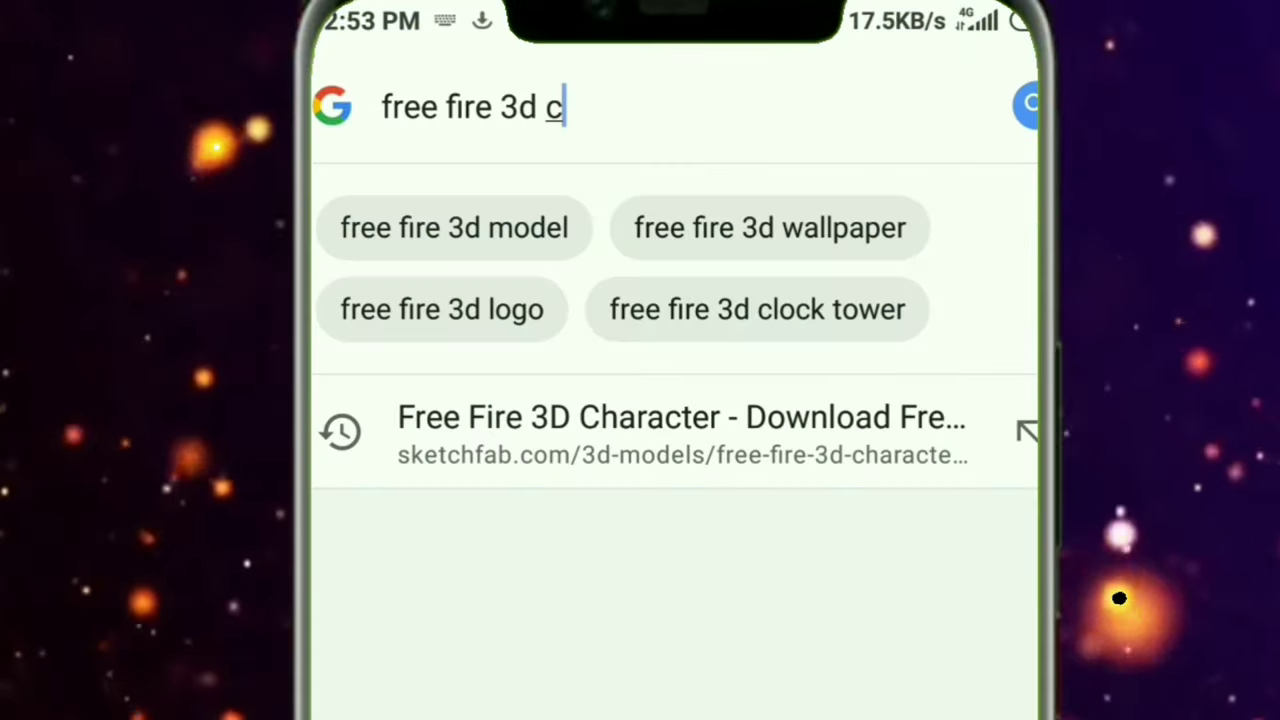
- Search Opera for 'free fire 3d character' to reach Sketchfab's Freefire models page
text(ha)
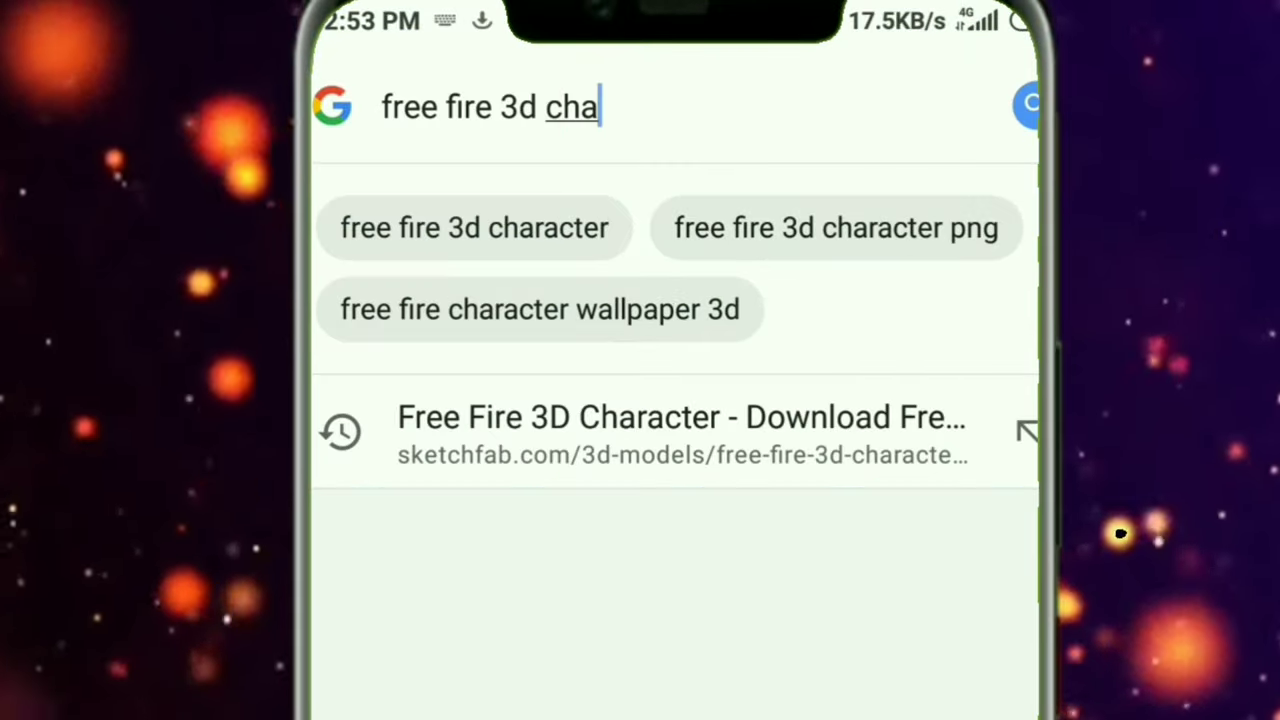
text(rec)
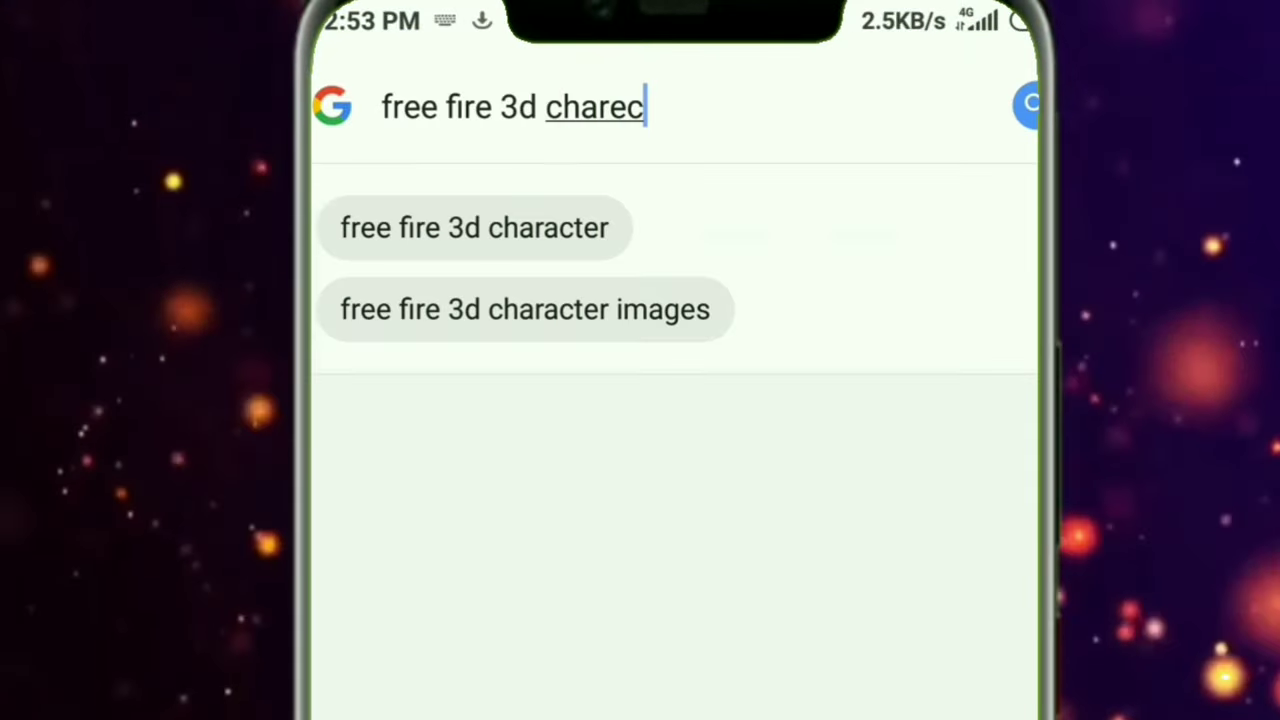
text(ter)
key(Return)
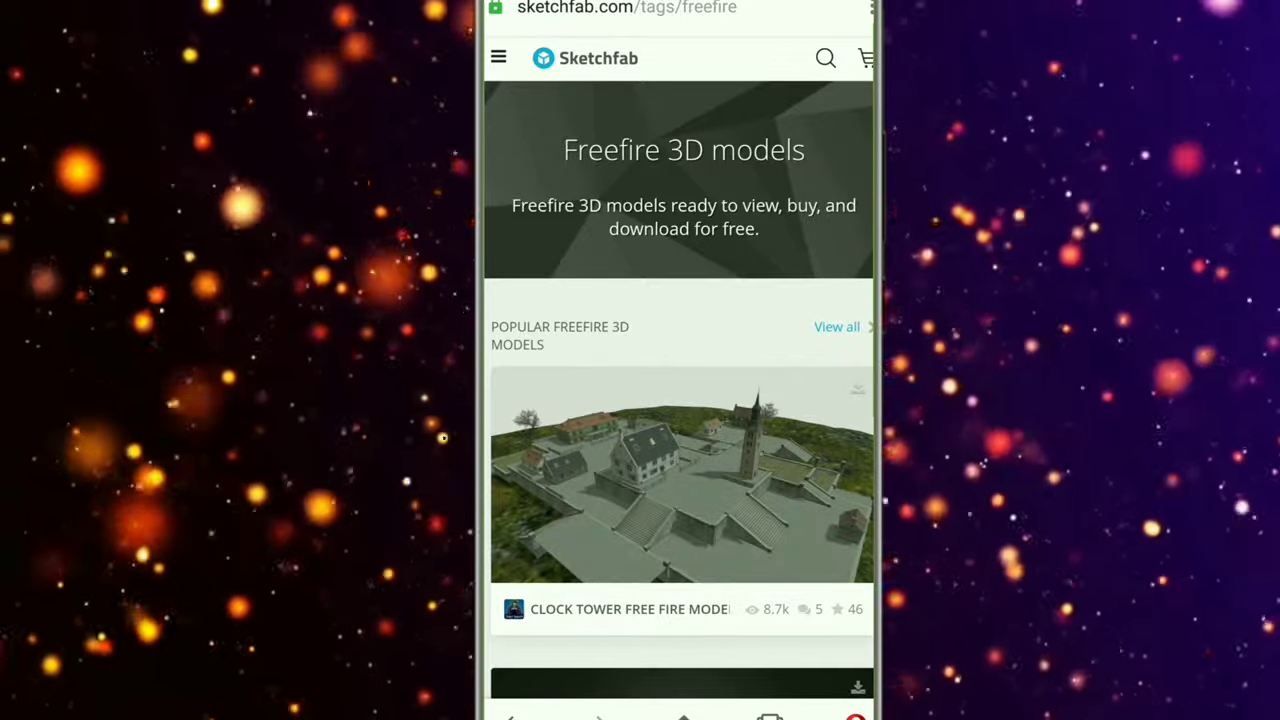
scroll(680, 400, down, 5)
scroll(680, 400, down, 5)
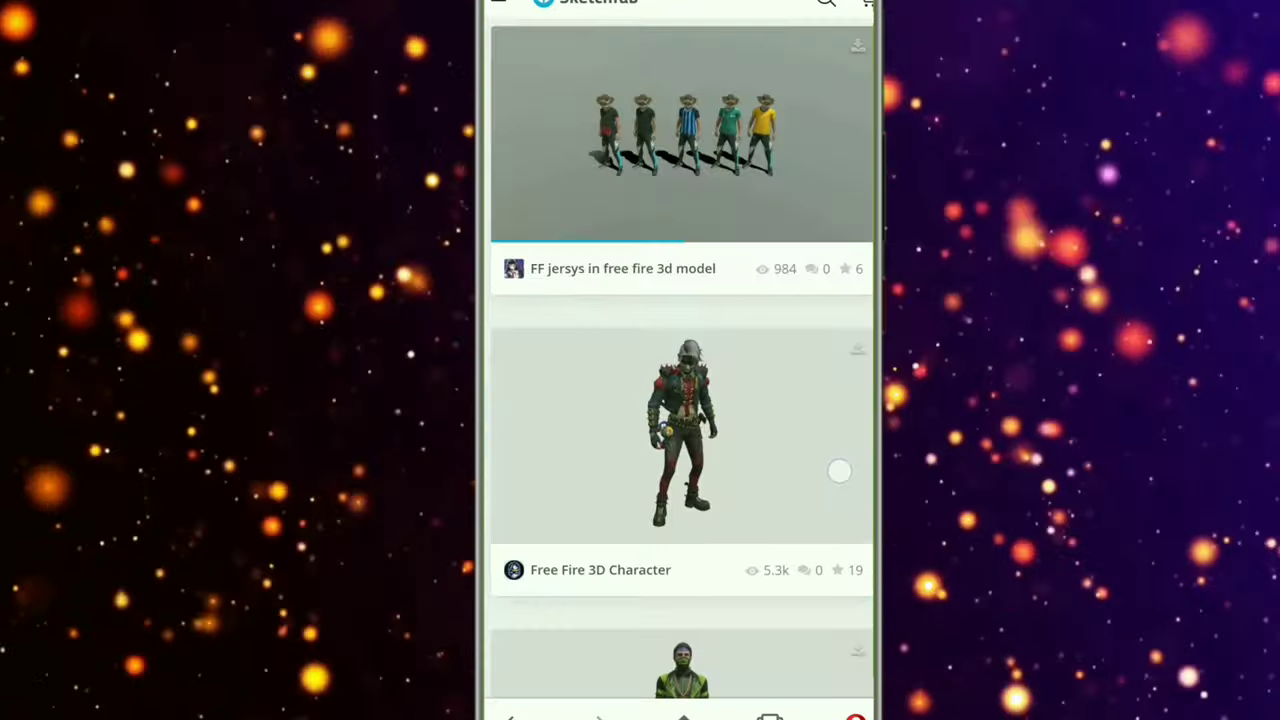
scroll(680, 400, down, 1)
scroll(846, 457, down, 2)
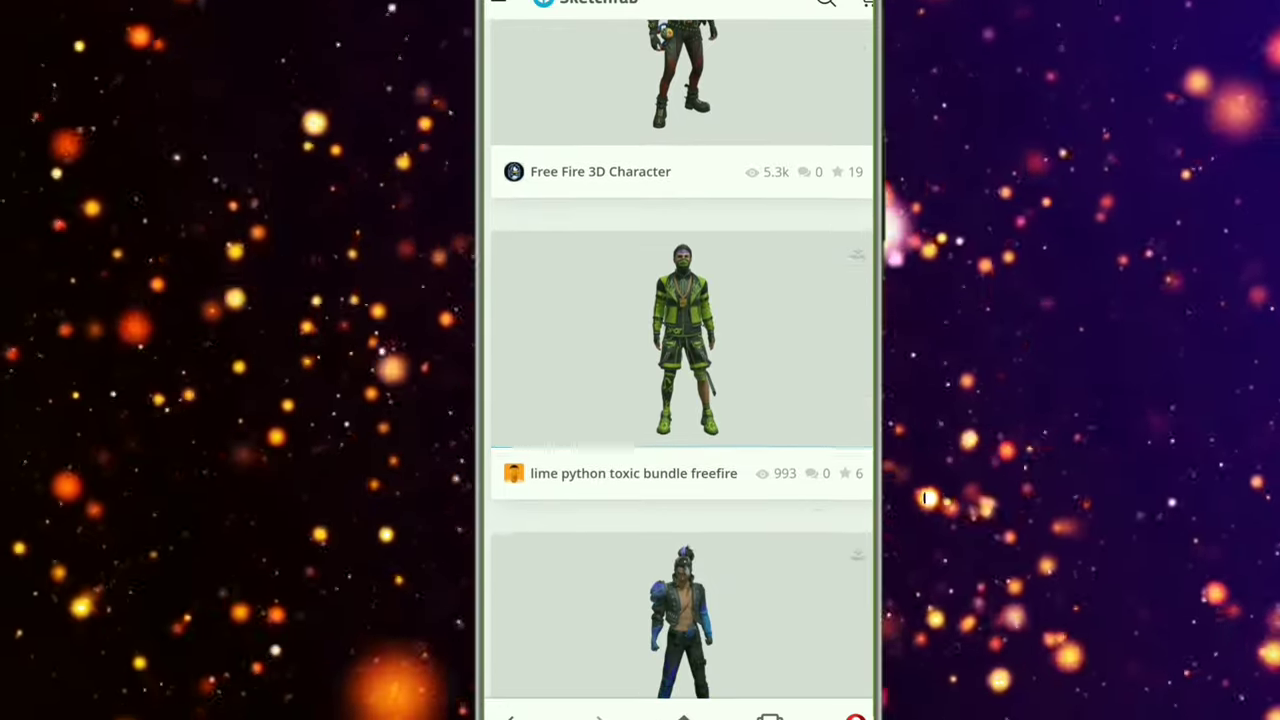
scroll(846, 457, down, 3)
scroll(848, 430, down, 1)
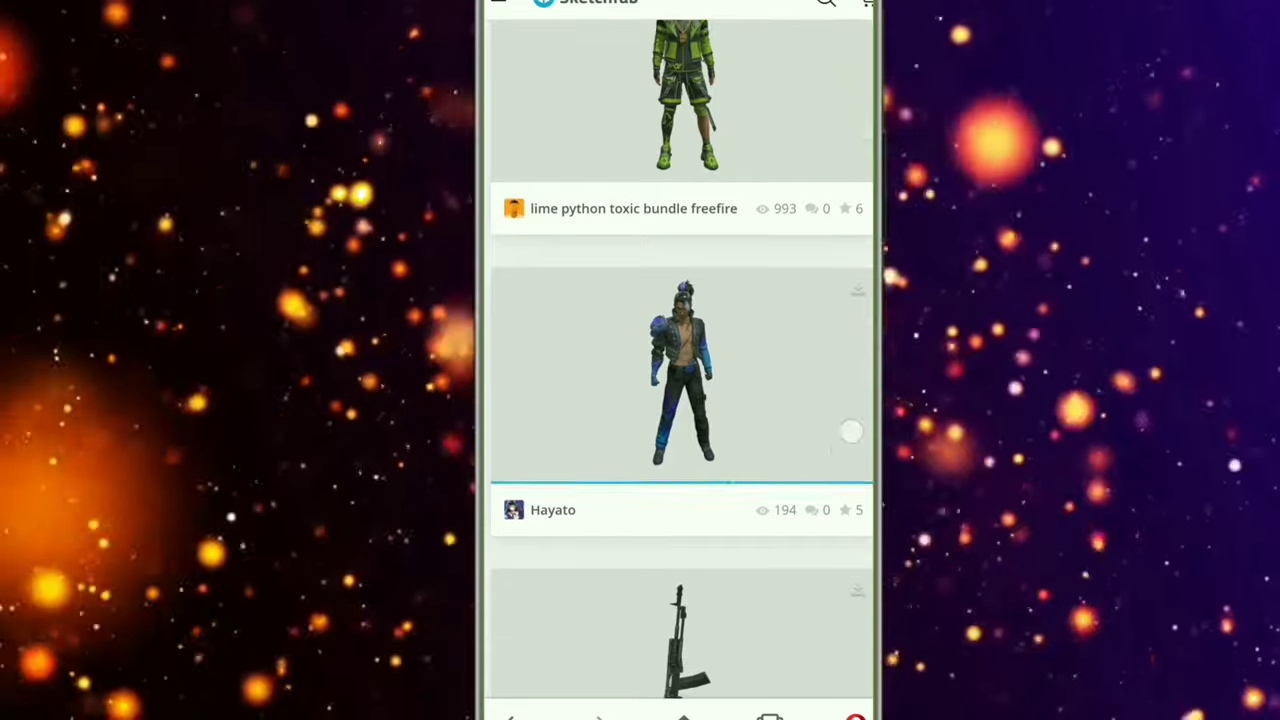
scroll(846, 457, down, 2)
scroll(837, 471, down, 1)
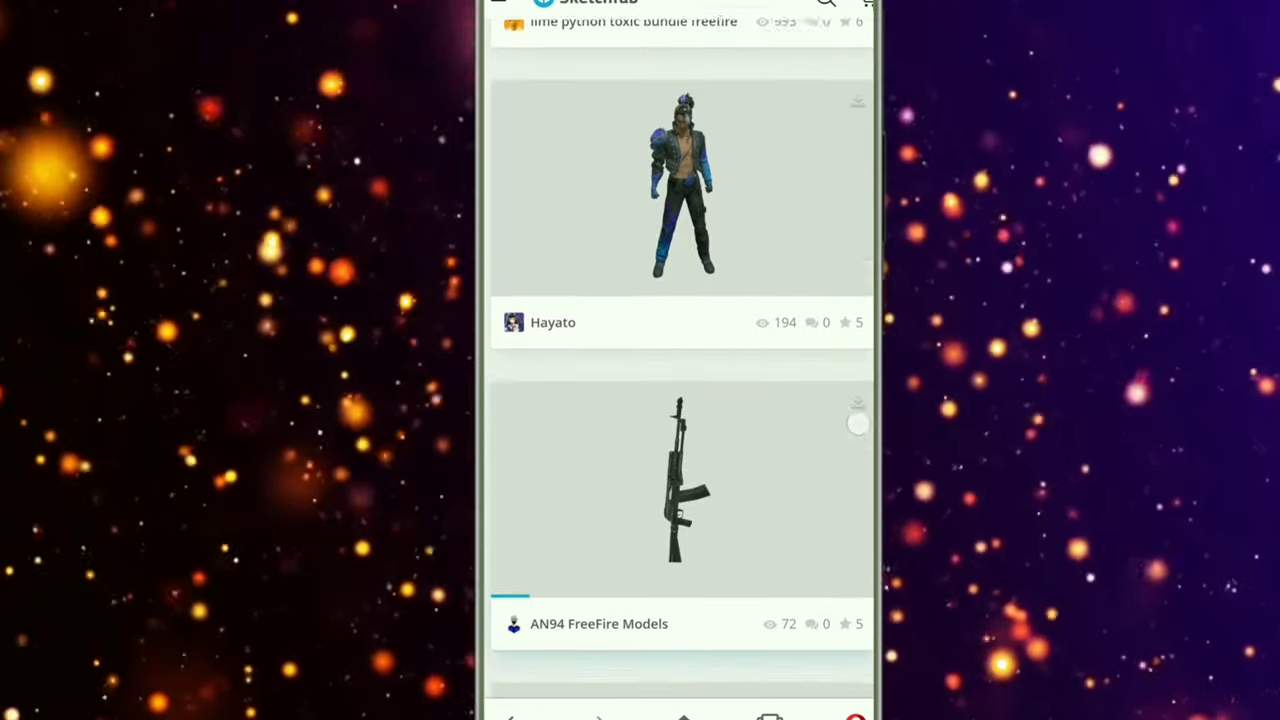
scroll(857, 420, down, 2)
scroll(680, 400, down, 3)
scroll(680, 400, down, 2)
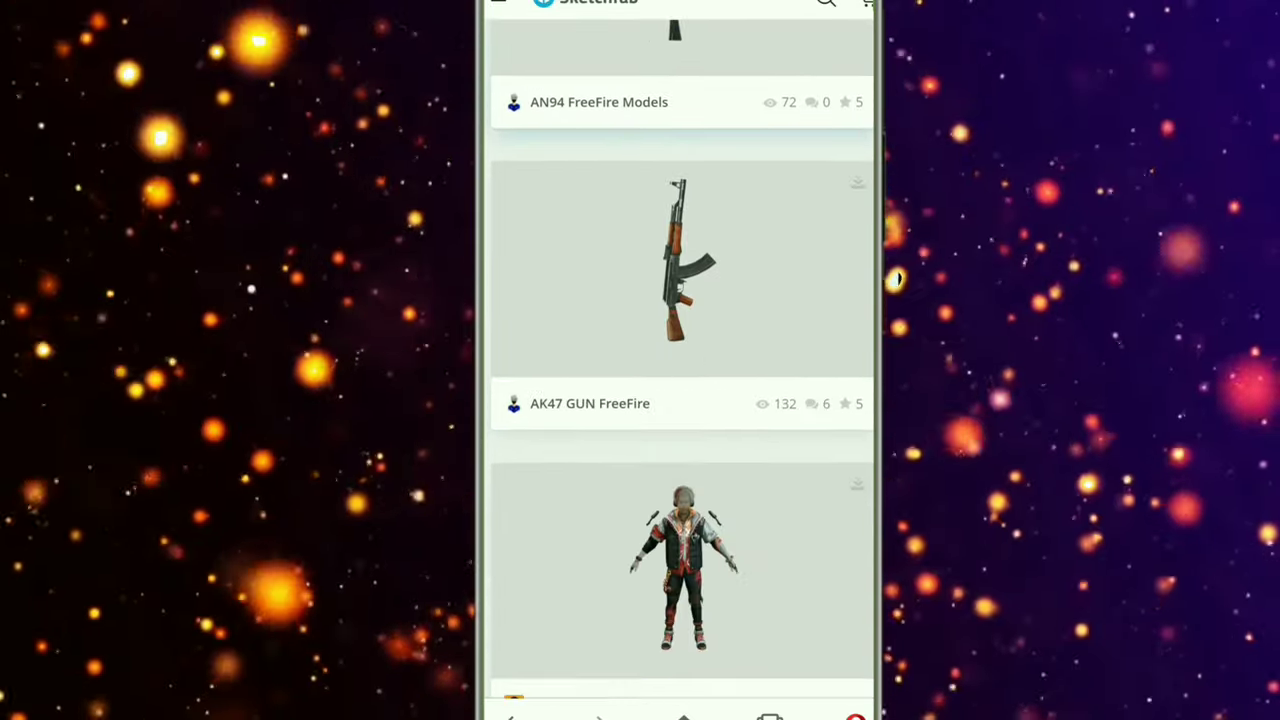
scroll(680, 400, down, 2)
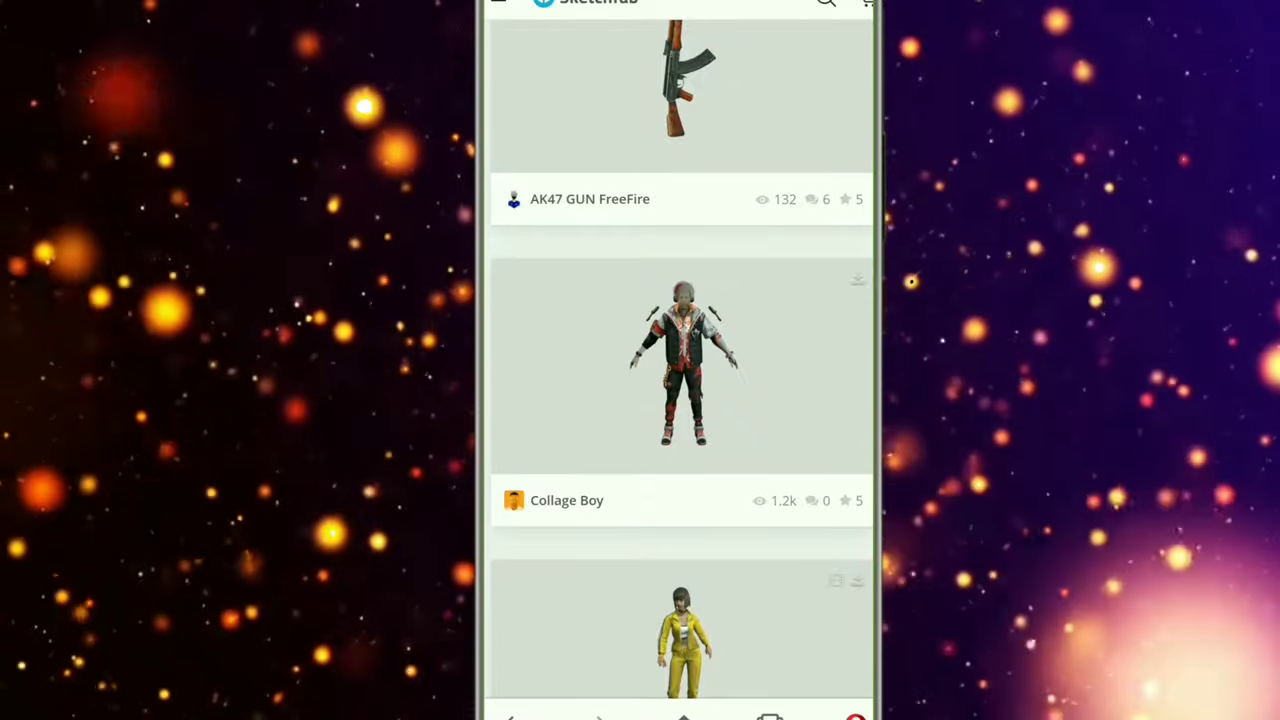
scroll(680, 400, down, 5)
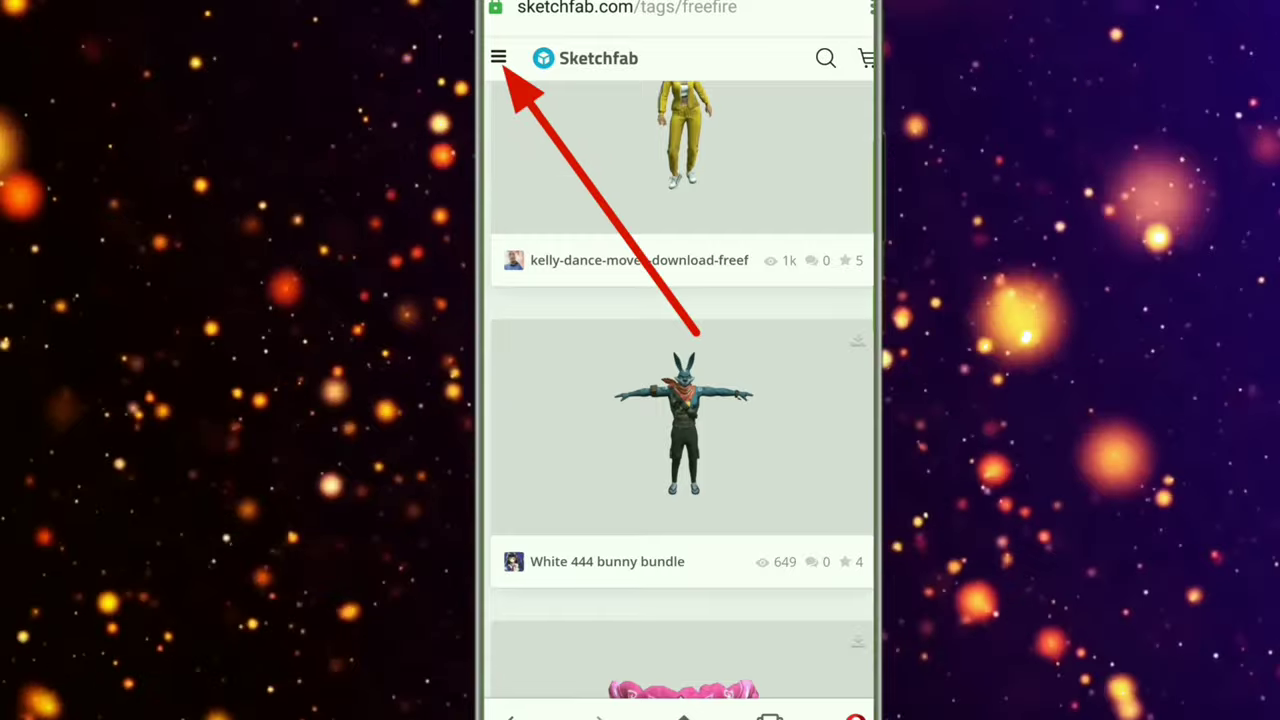
- Open Sketchfab's sign-up form and fill in a username, email address and password
click(498, 57)
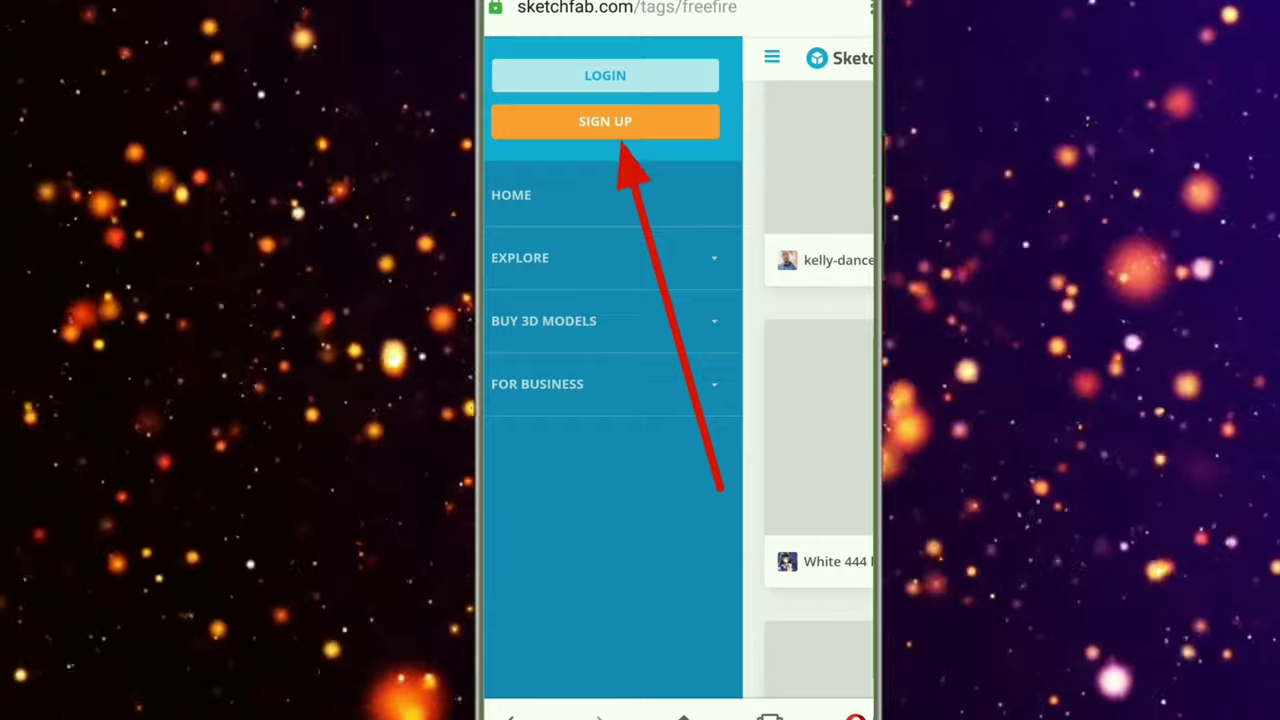
click(605, 121)
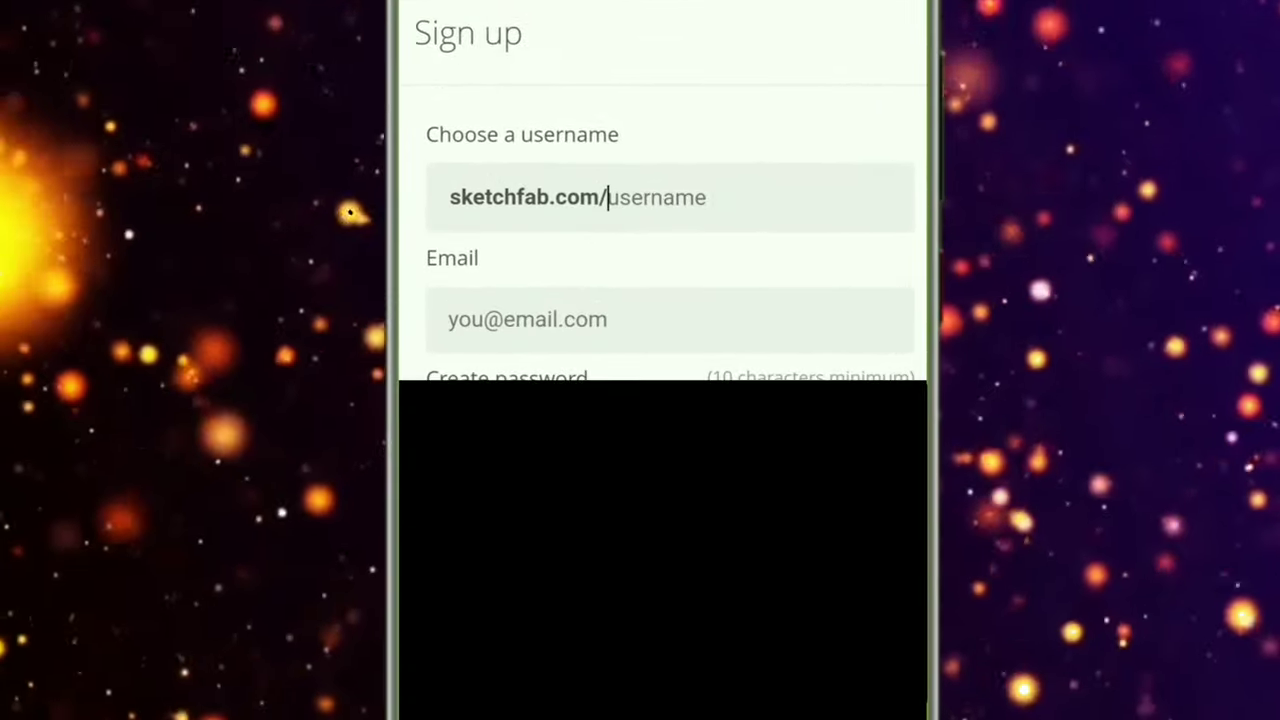
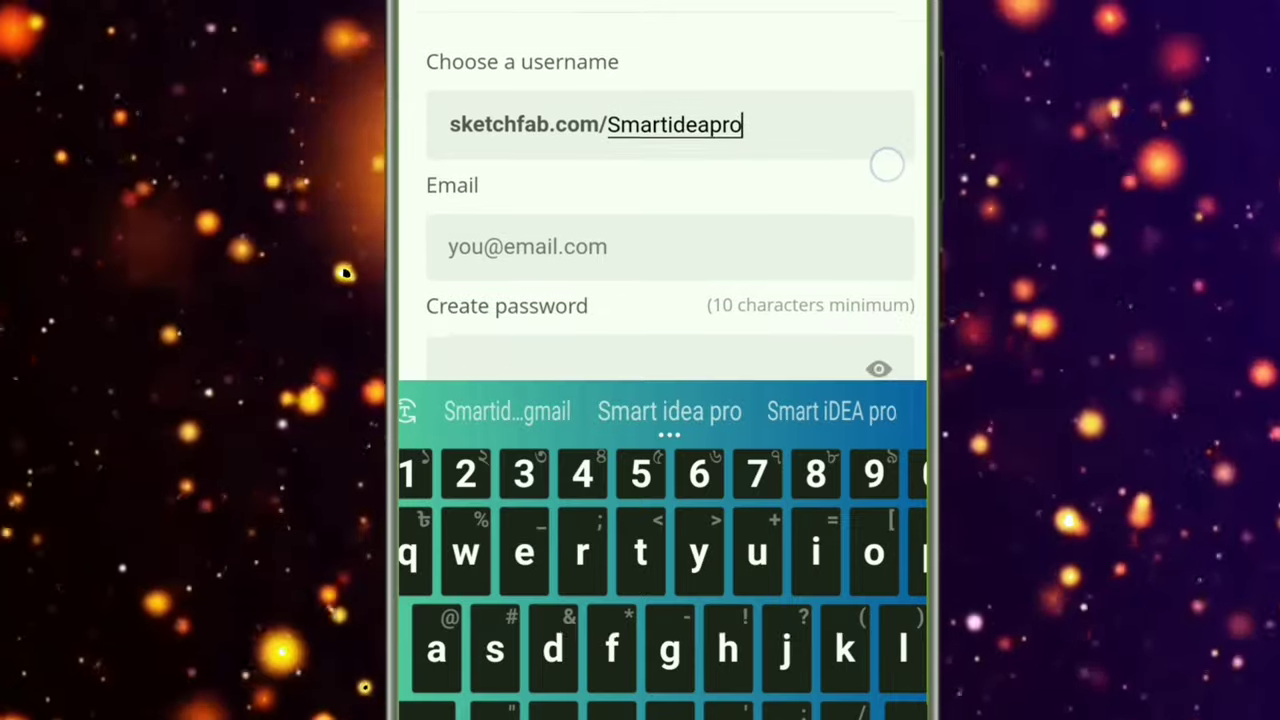
click(527, 197)
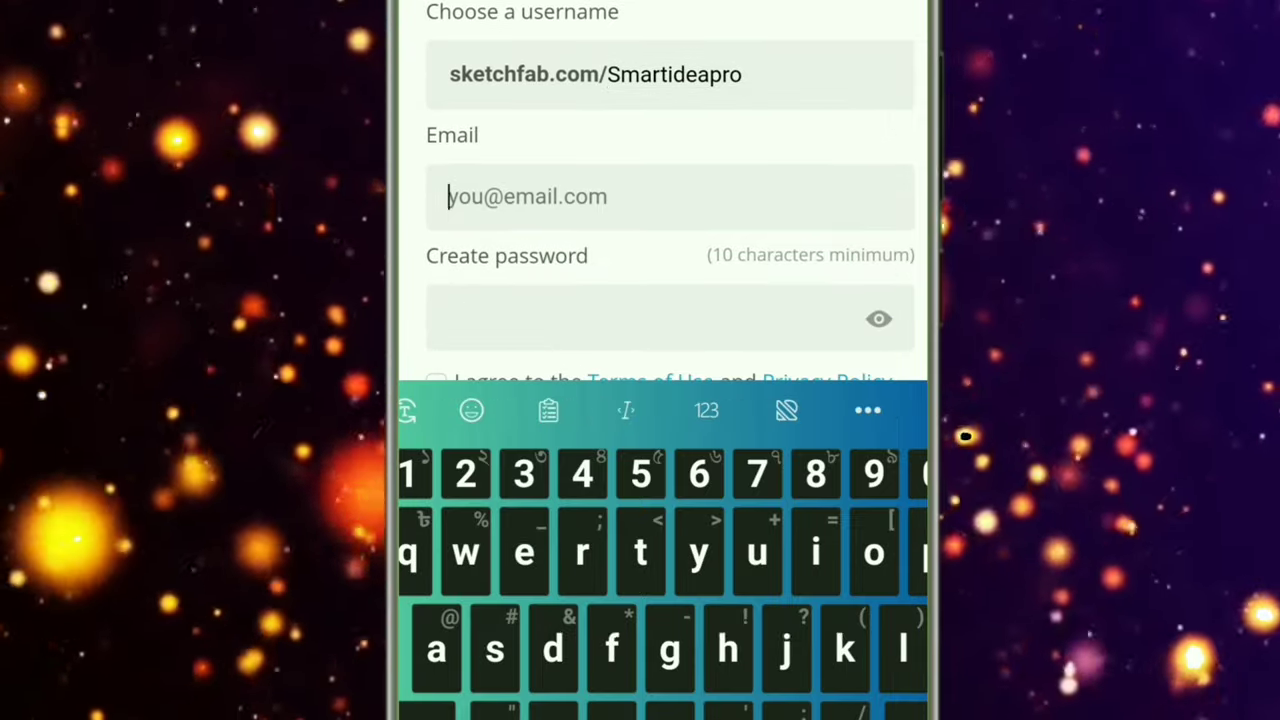
click(660, 298)
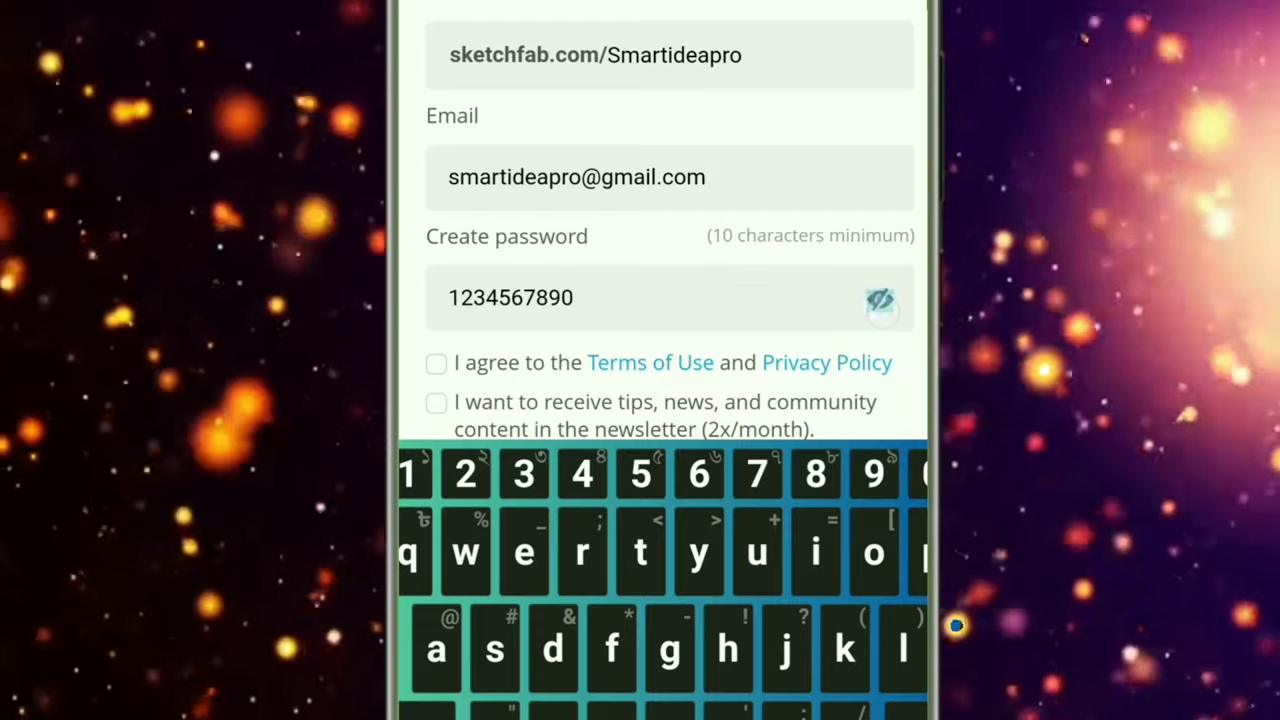
key(Escape)
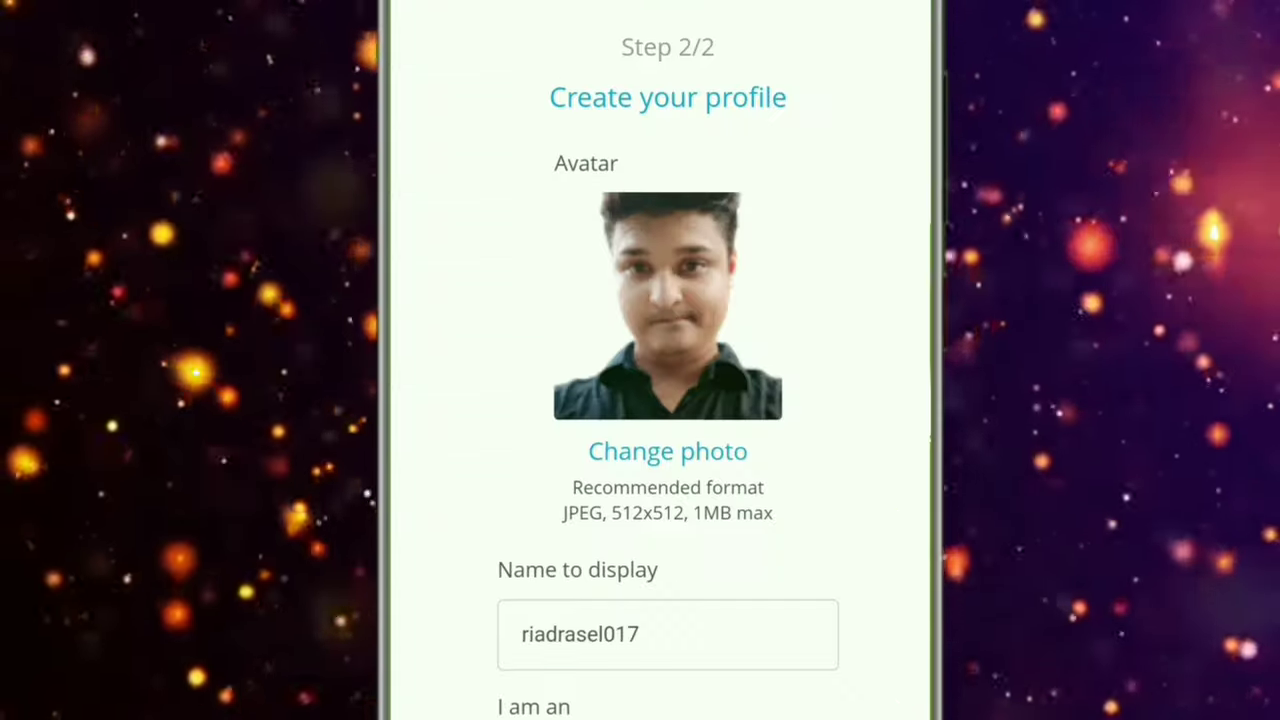
- Set the Sketchfab profile type to Other and continue to the store page
scroll(668, 400, down, 3)
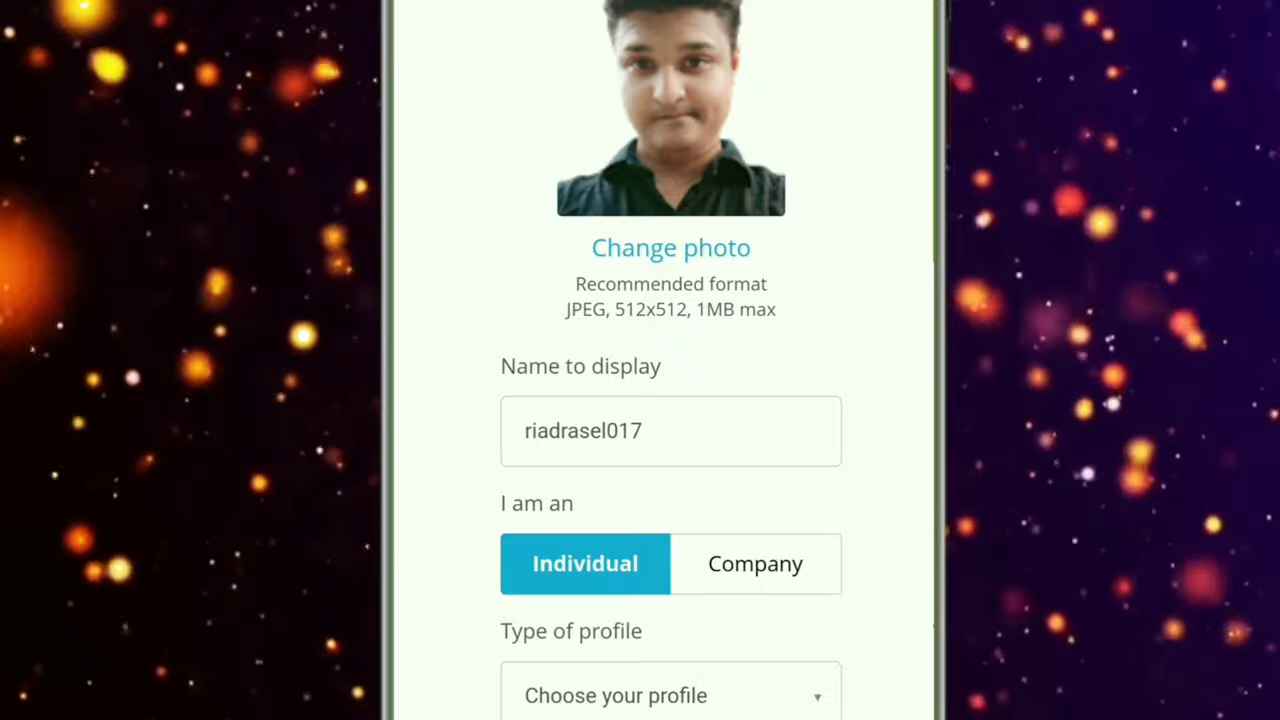
drag(457, 590, 437, 289)
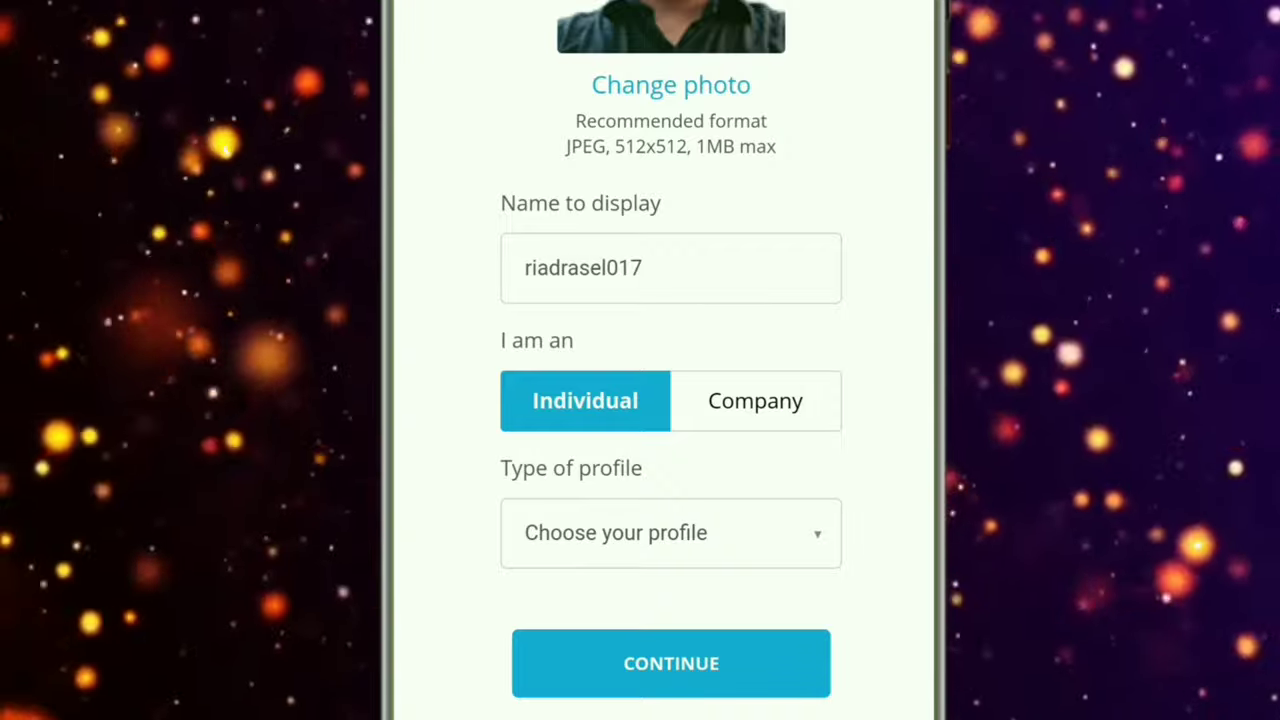
click(670, 533)
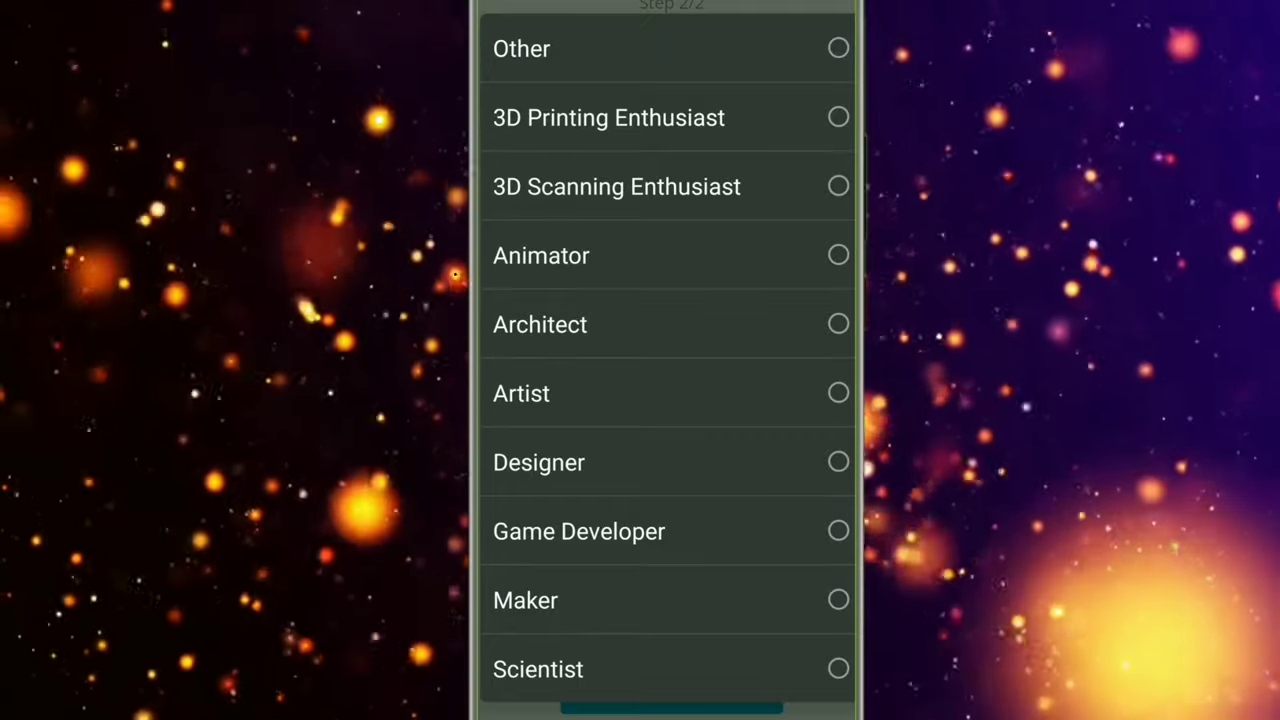
click(560, 48)
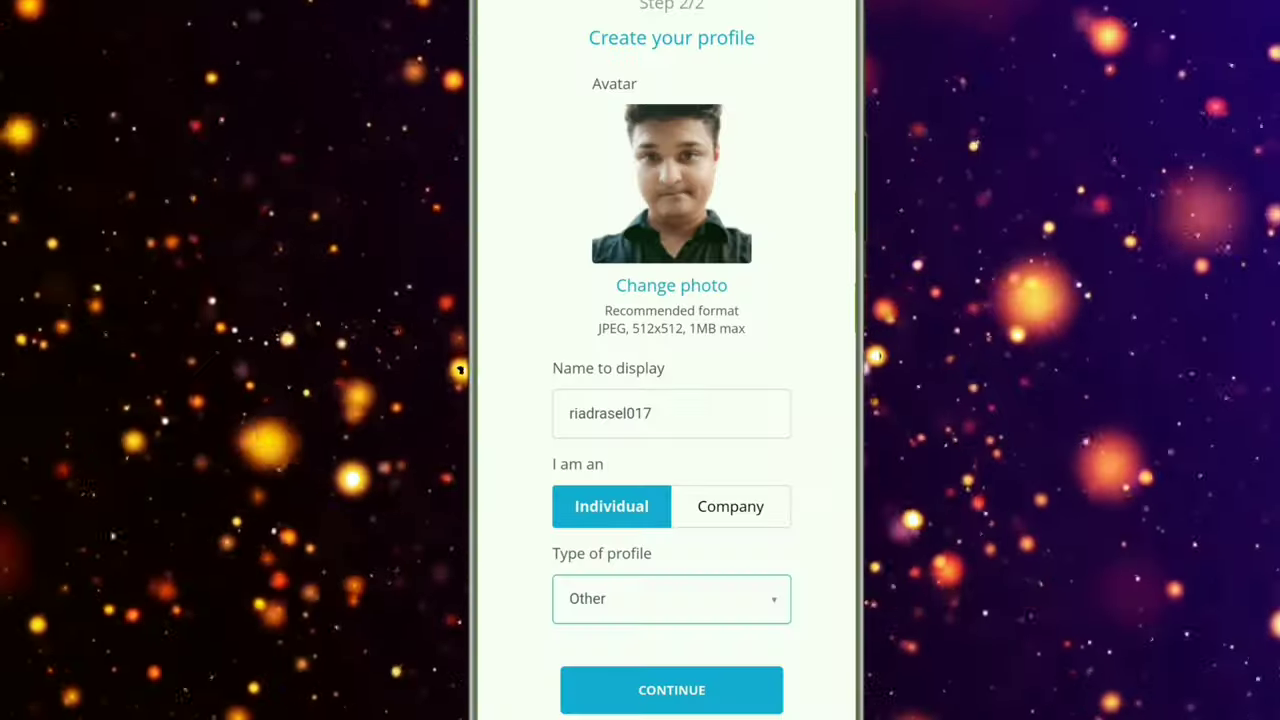
click(731, 697)
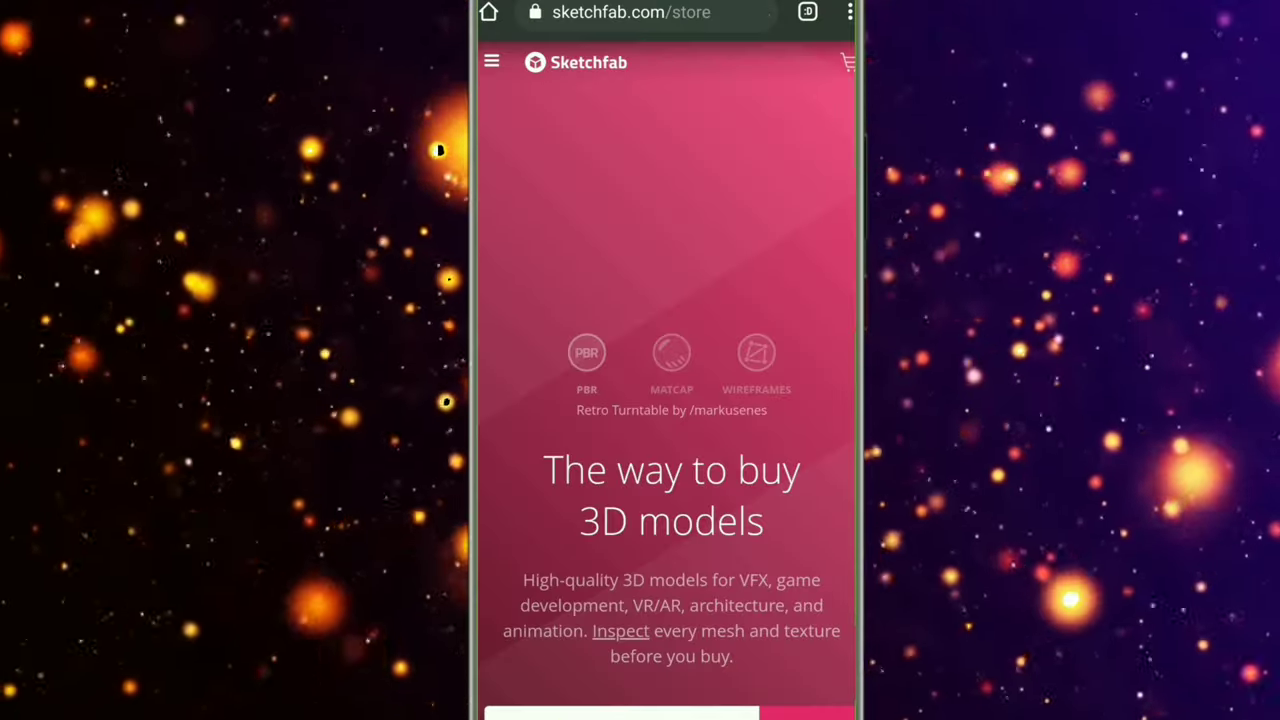
drag(789, 556, 829, 431)
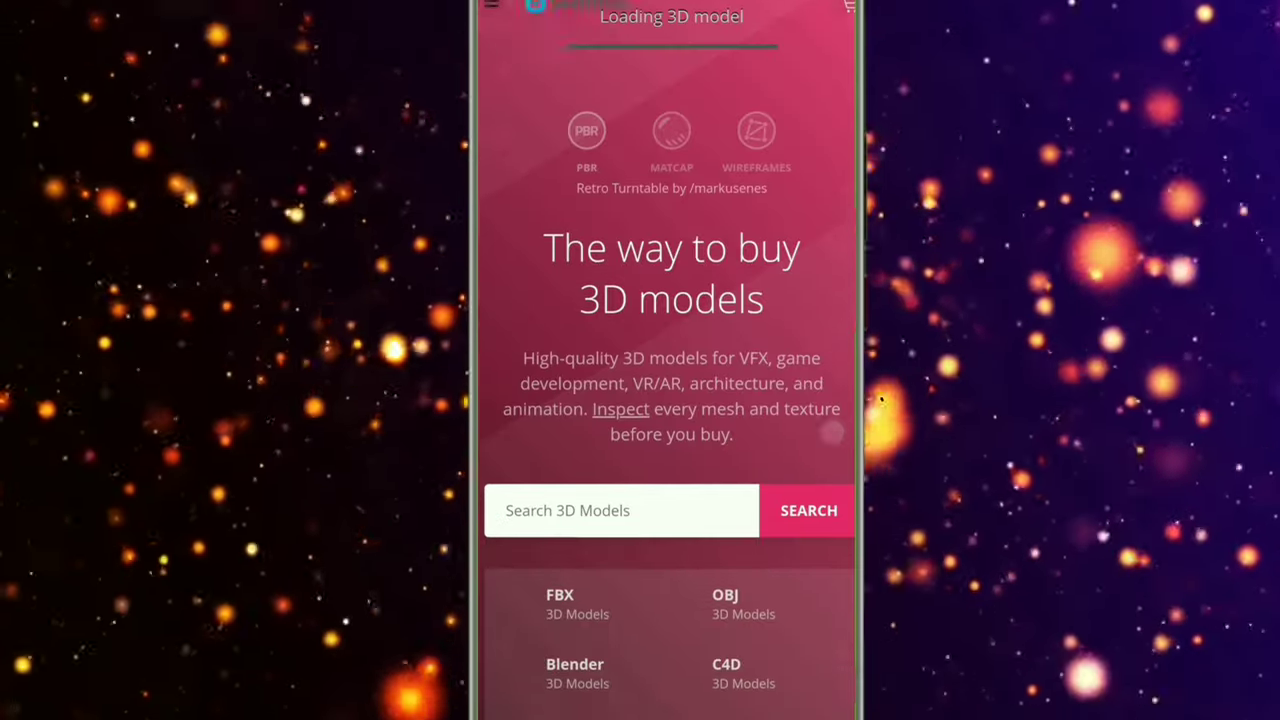
- Search the web for 'free fire 3d charecter' to open Sketchfab's Freefire tag page
drag(785, 562, 809, 462)
click(848, 12)
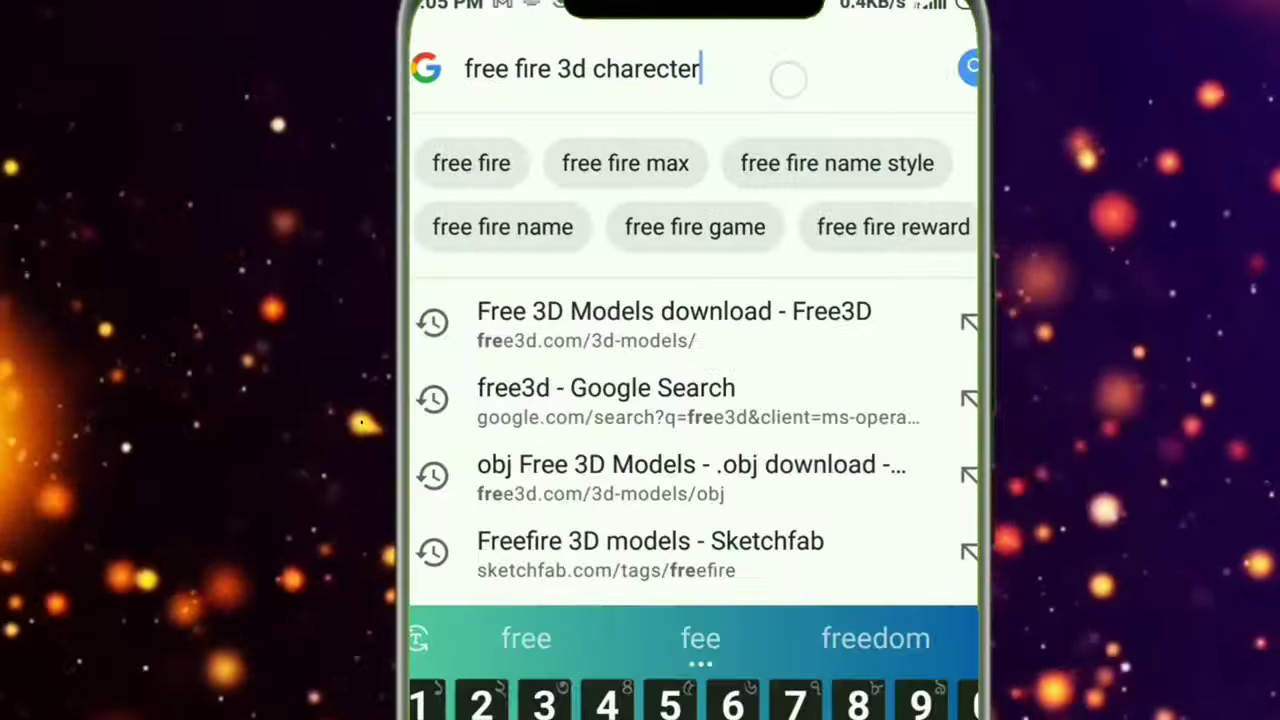
key(Return)
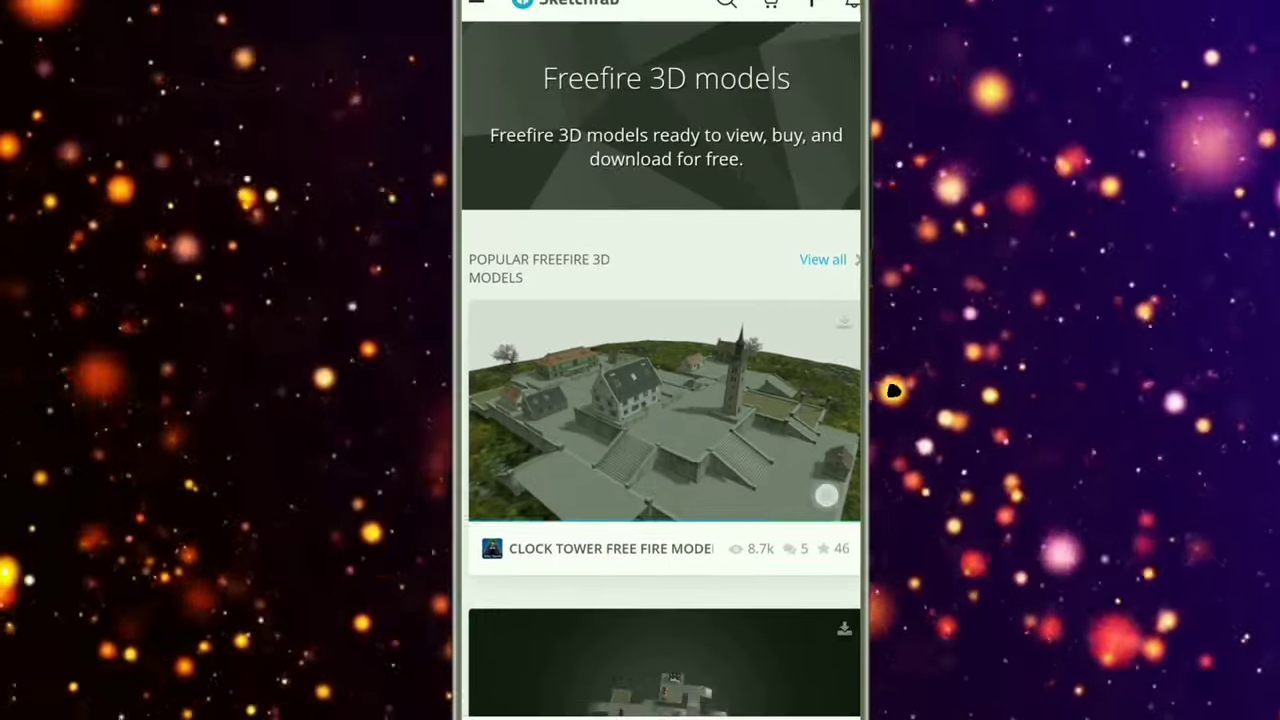
- Scroll down the Freefire listing to find the Free Fire 3D Character model
scroll(665, 400, down, 3)
scroll(665, 400, down, 4)
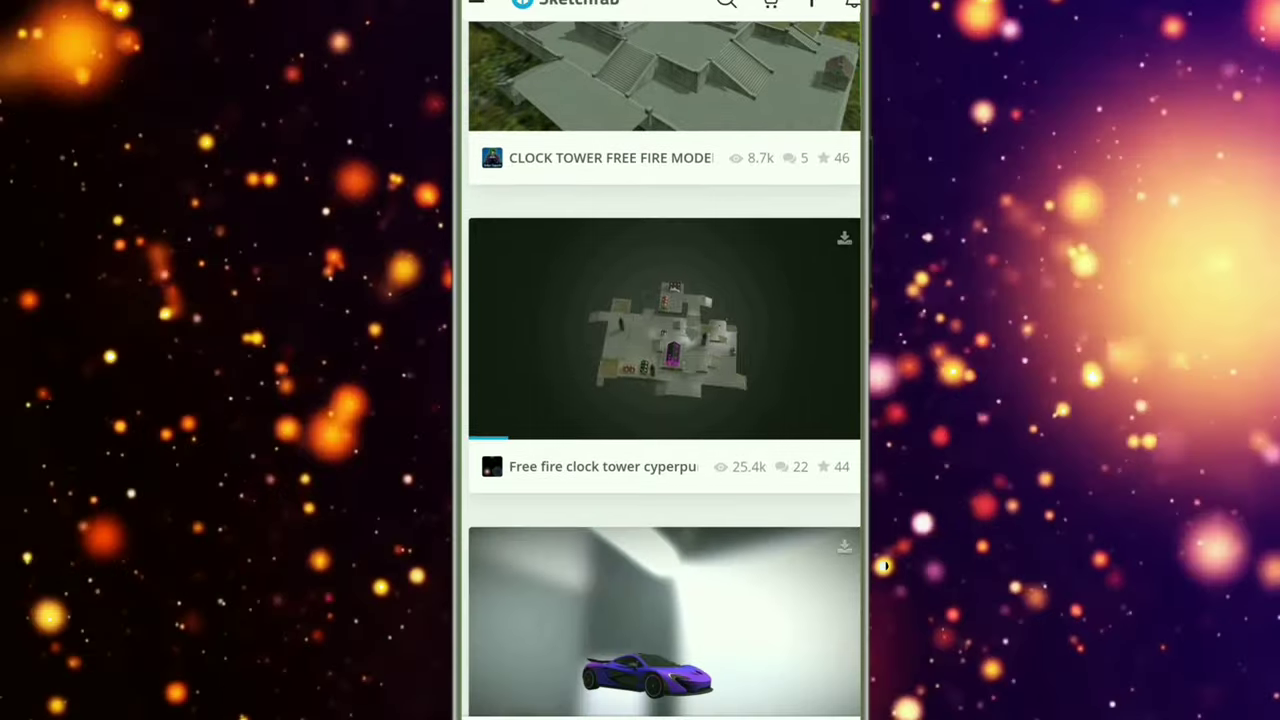
scroll(665, 400, down, 2)
scroll(665, 400, down, 1)
scroll(665, 400, down, 3)
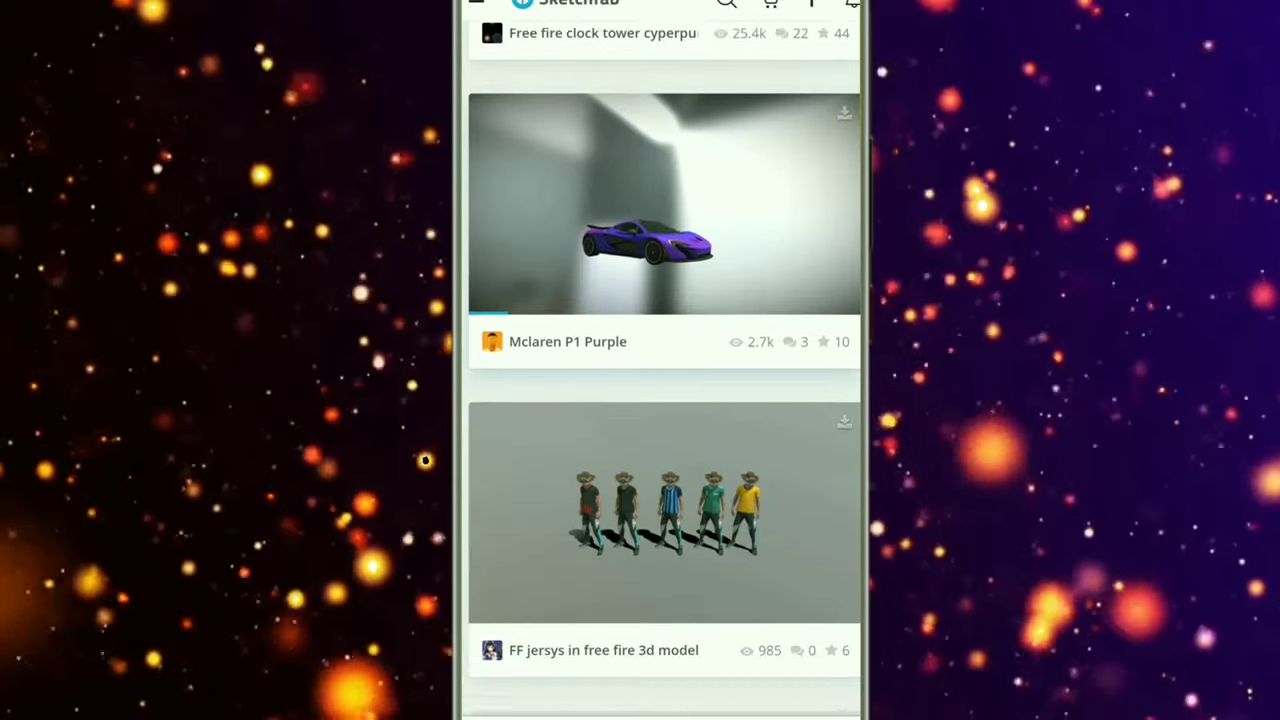
scroll(825, 497, down, 1)
scroll(825, 500, down, 4)
scroll(820, 511, down, 1)
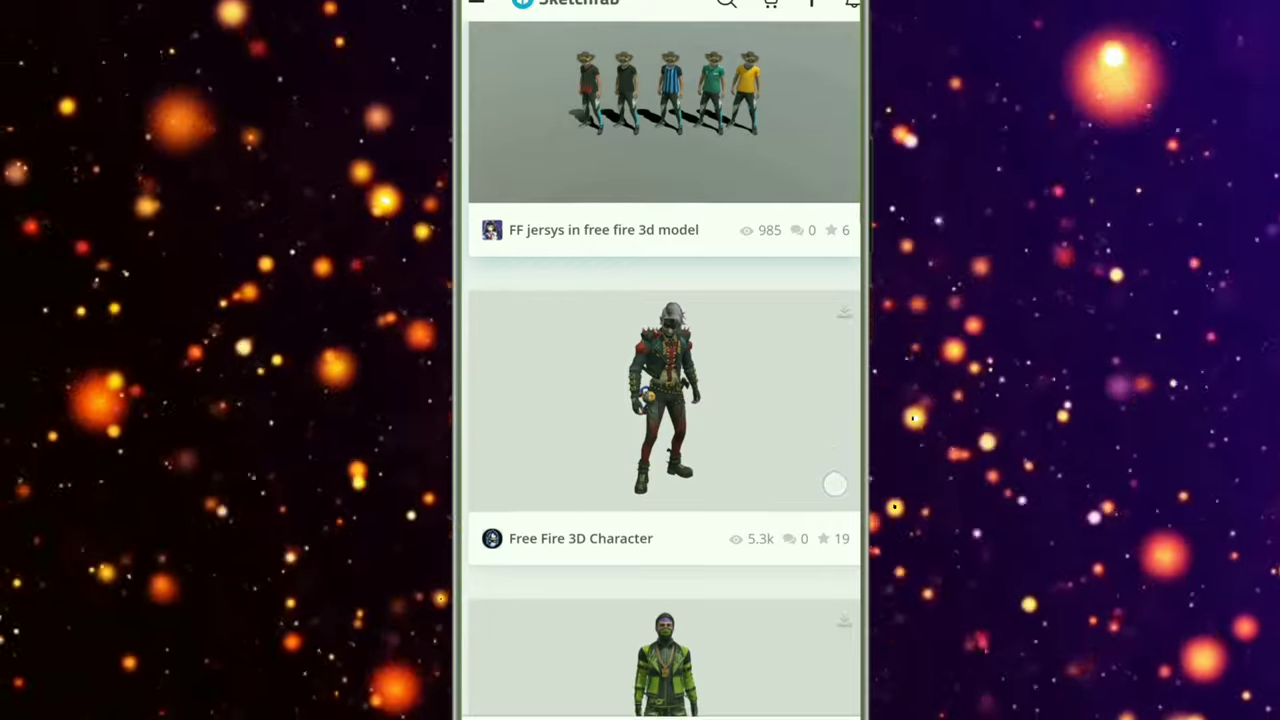
scroll(835, 484, down, 4)
scroll(814, 509, down, 1)
scroll(829, 491, down, 2)
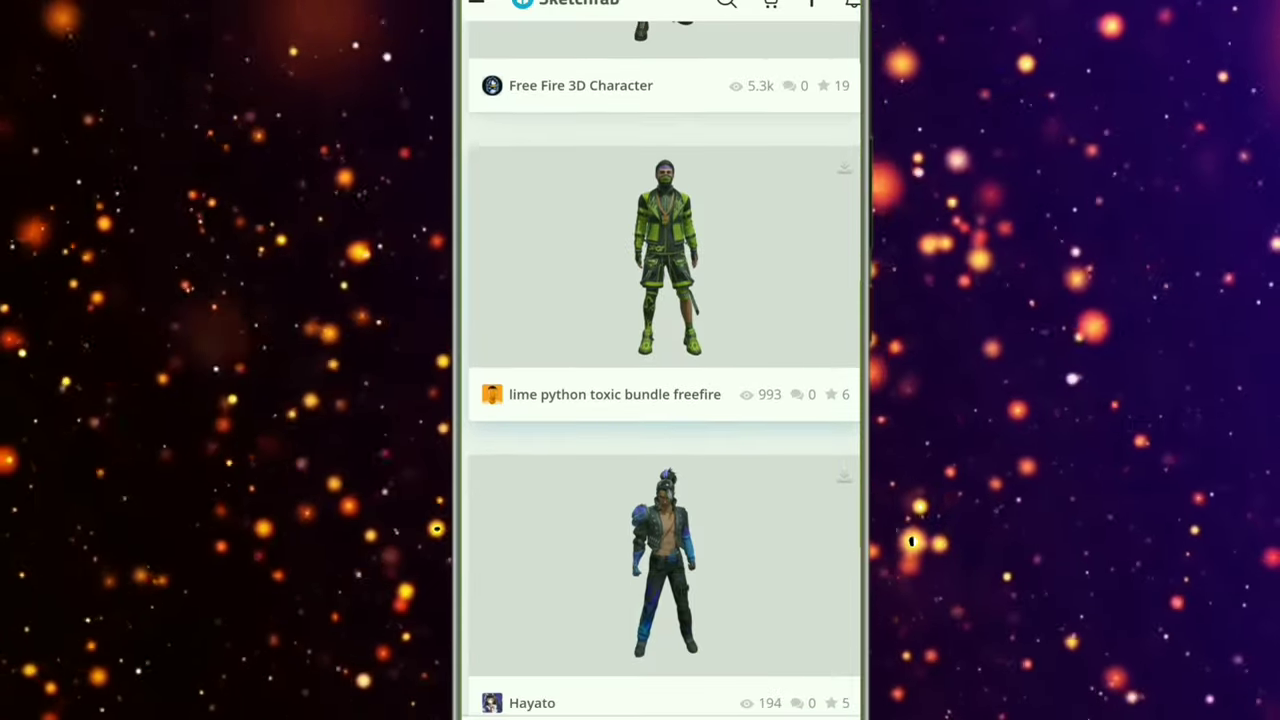
scroll(826, 491, down, 1)
scroll(840, 450, down, 1)
scroll(830, 480, down, 2)
scroll(830, 480, down, 4)
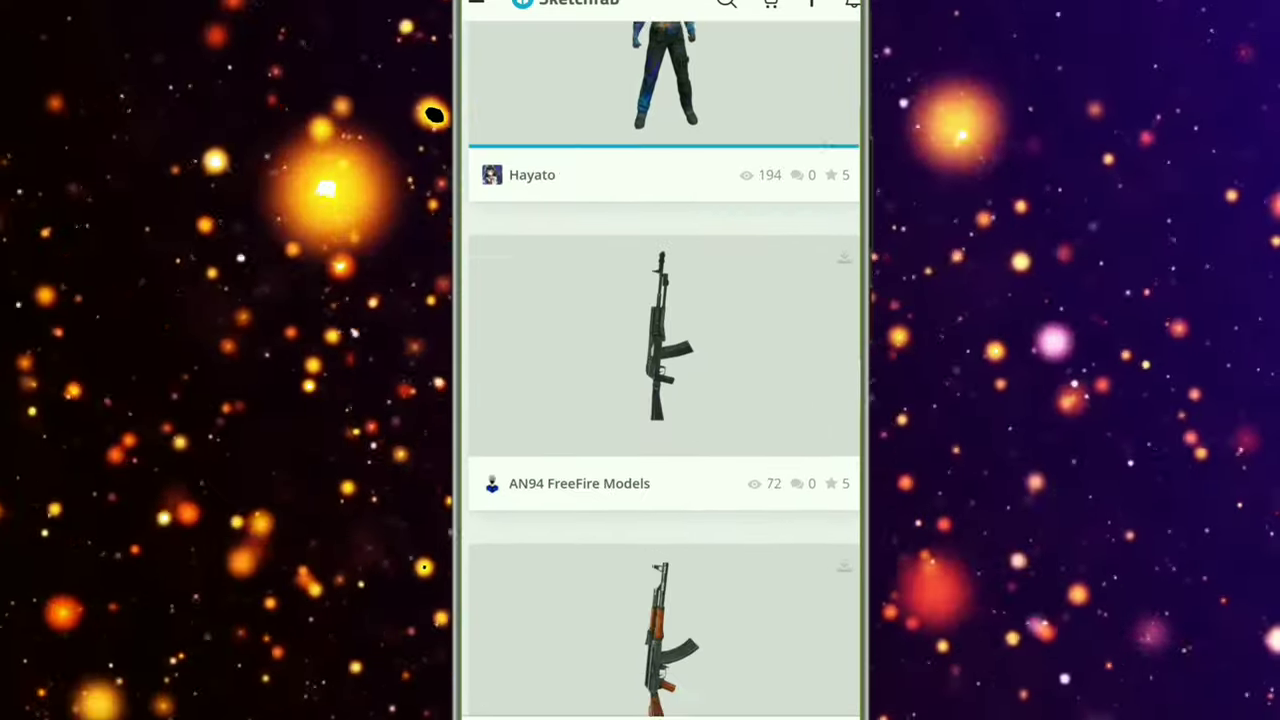
scroll(825, 500, down, 1)
scroll(823, 500, down, 1)
scroll(823, 500, down, 2)
scroll(806, 526, down, 1)
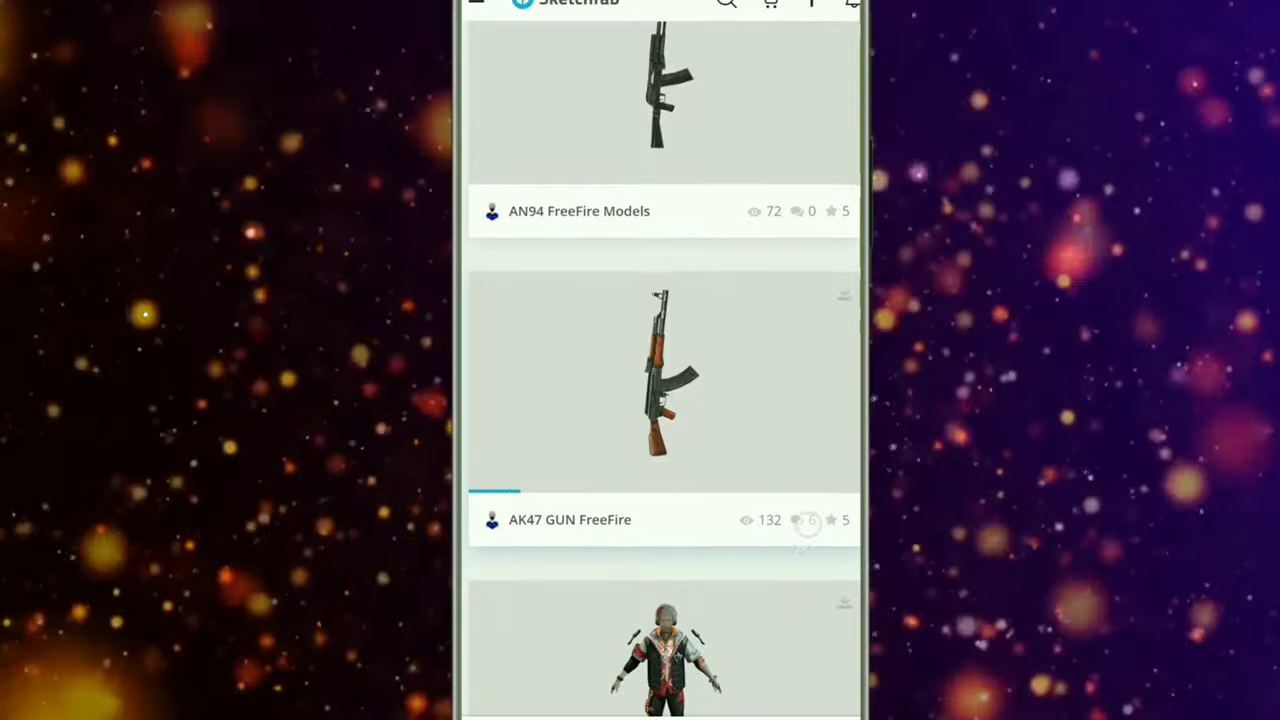
scroll(806, 526, down, 4)
scroll(806, 470, down, 2)
scroll(806, 423, down, 3)
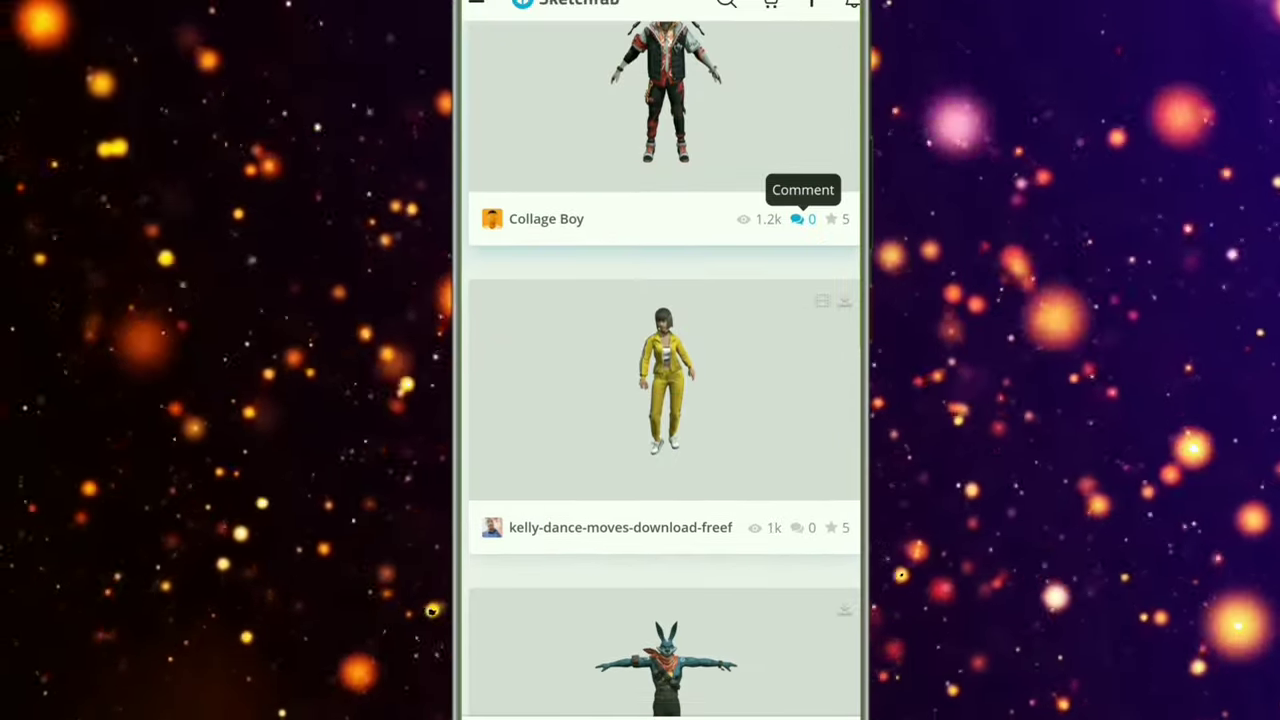
scroll(800, 215, down, 1)
scroll(800, 215, down, 10)
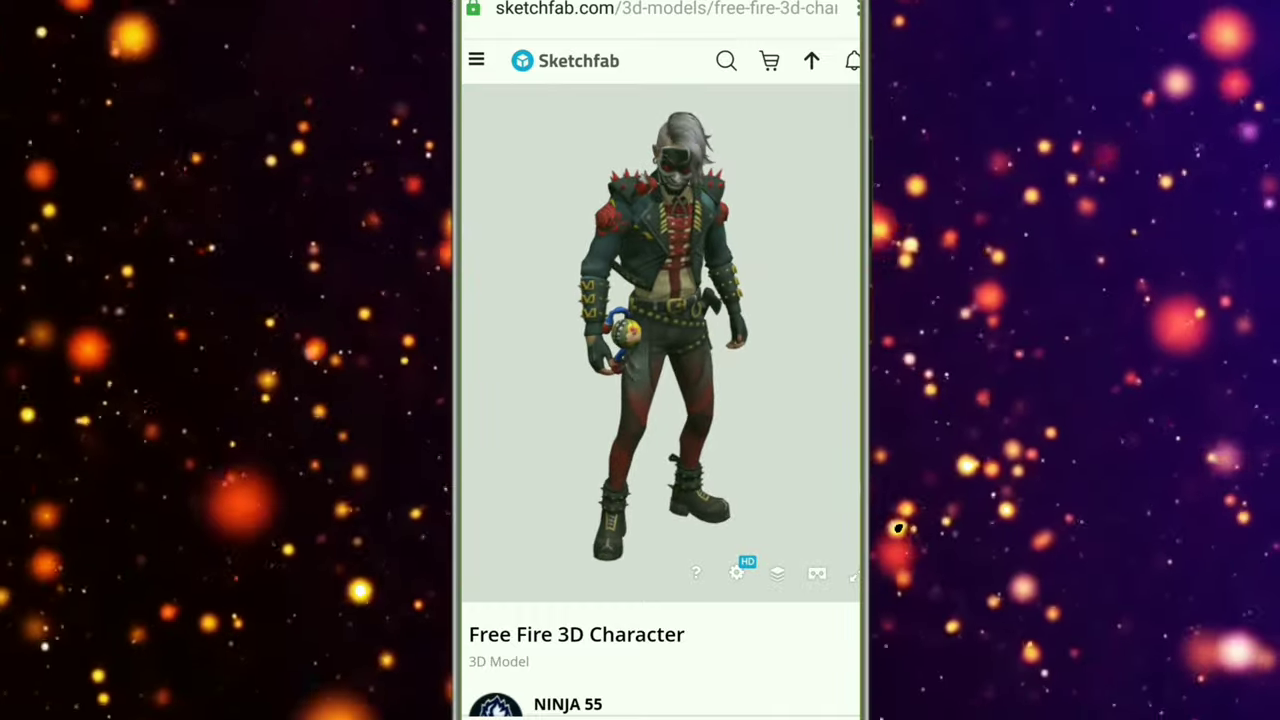
- Open the Free Fire 3D Character model, rotate it to see its back, and scroll the page
click(706, 446)
drag(706, 446, 731, 440)
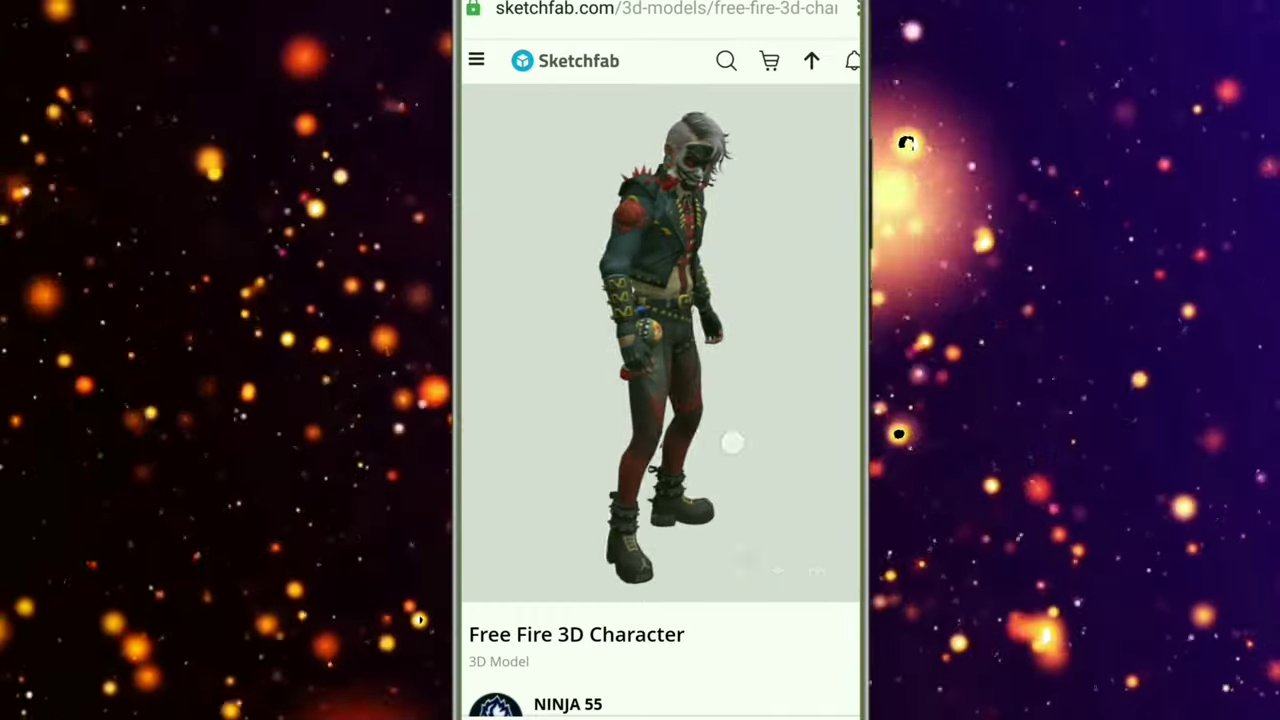
scroll(660, 400, down, 4)
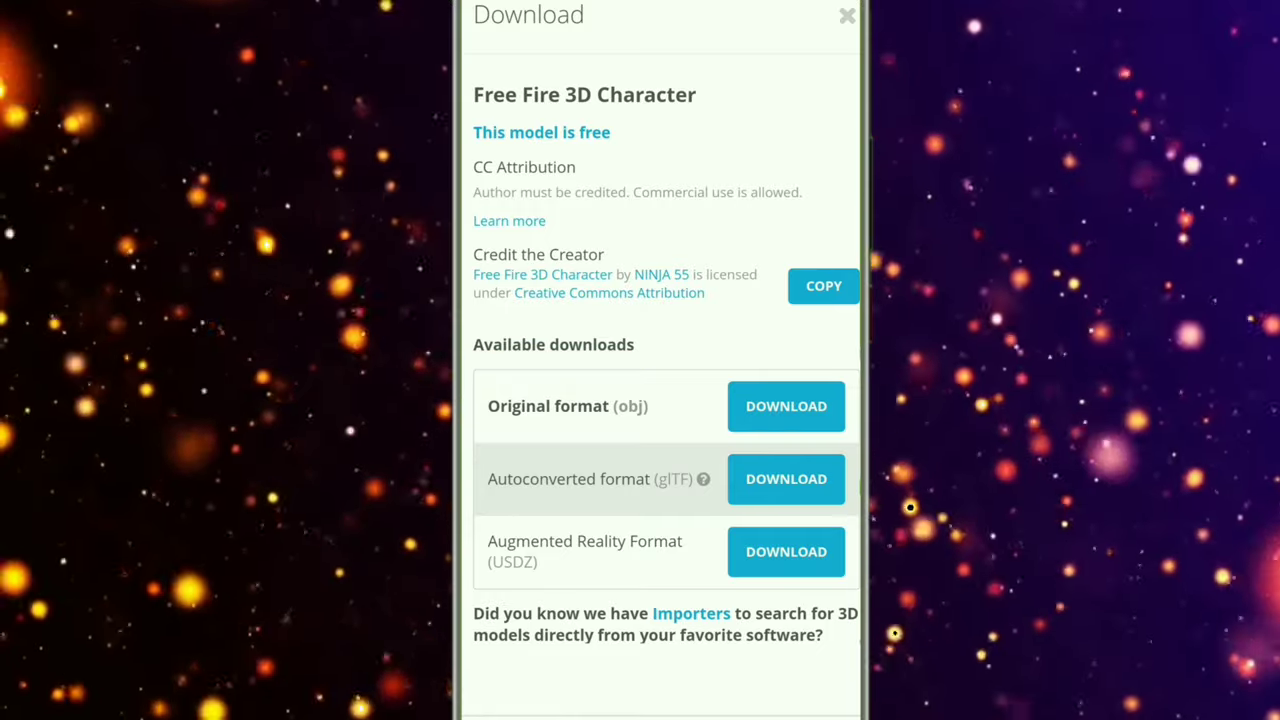
- Download the character in Original format (obj) as free-fire-3d-character-1.zip
click(786, 406)
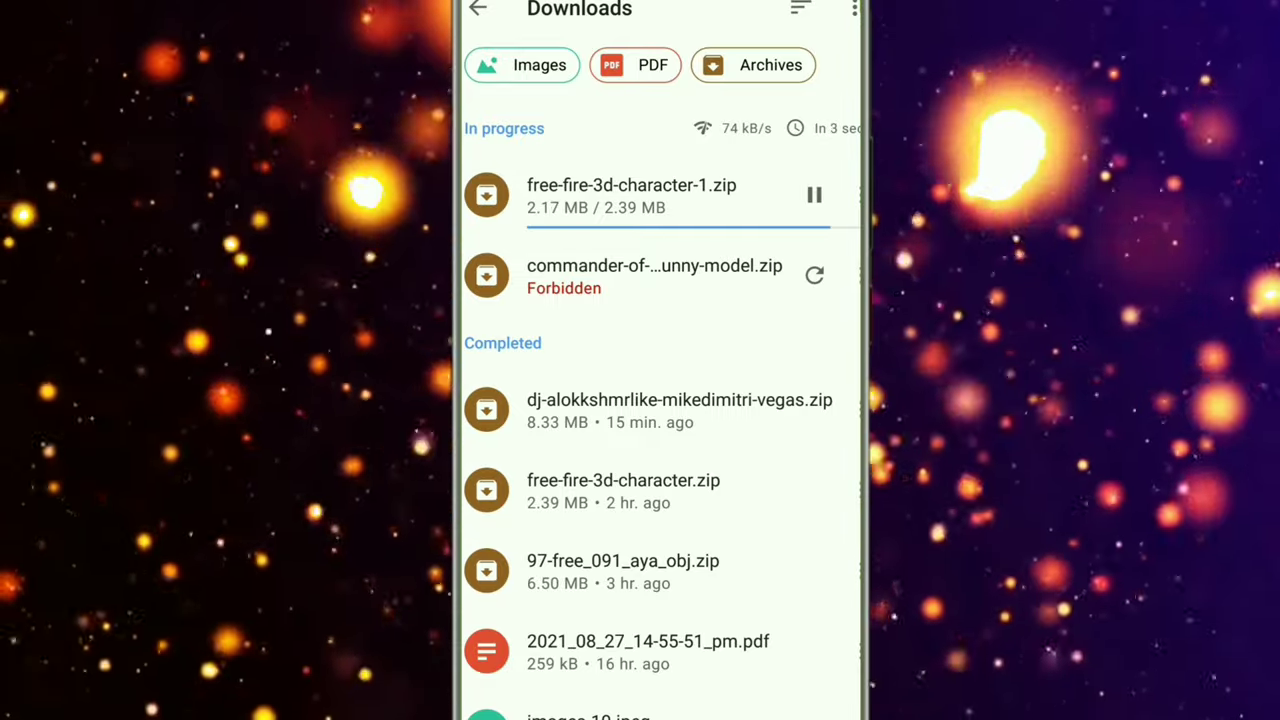
- Open the downloaded character zip and copy it to the SD card
click(643, 320)
click(663, 557)
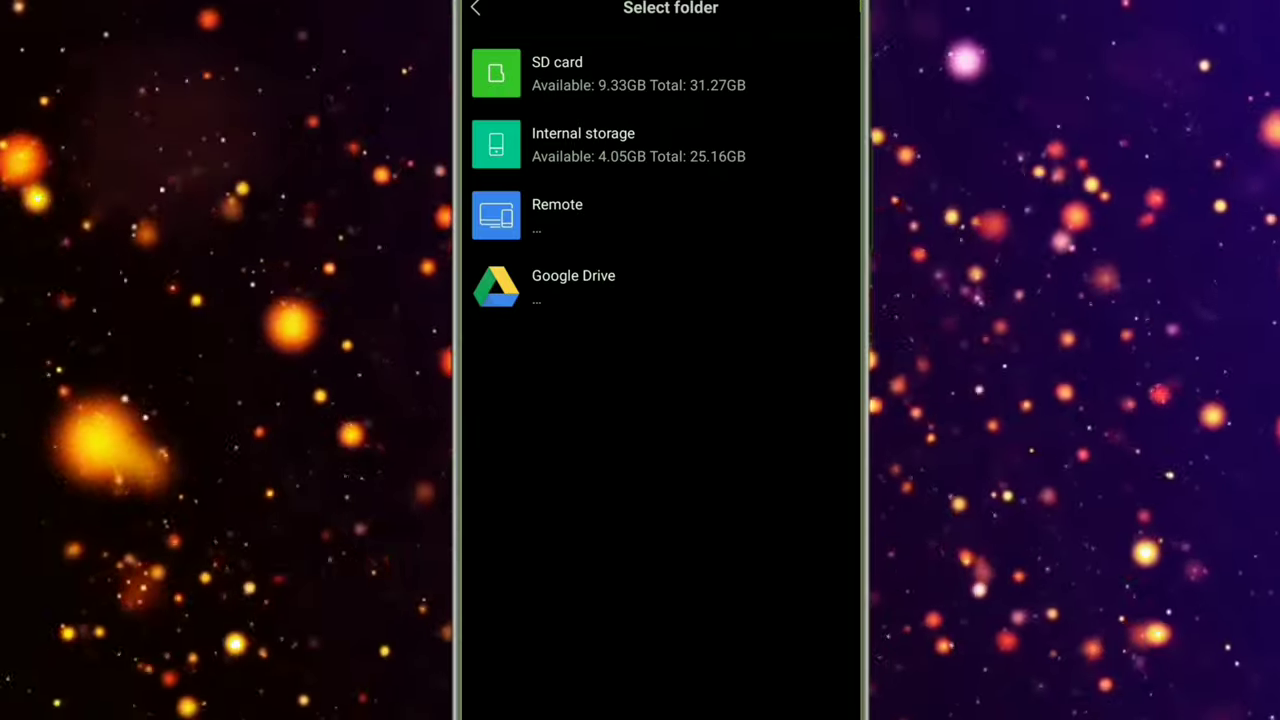
click(610, 73)
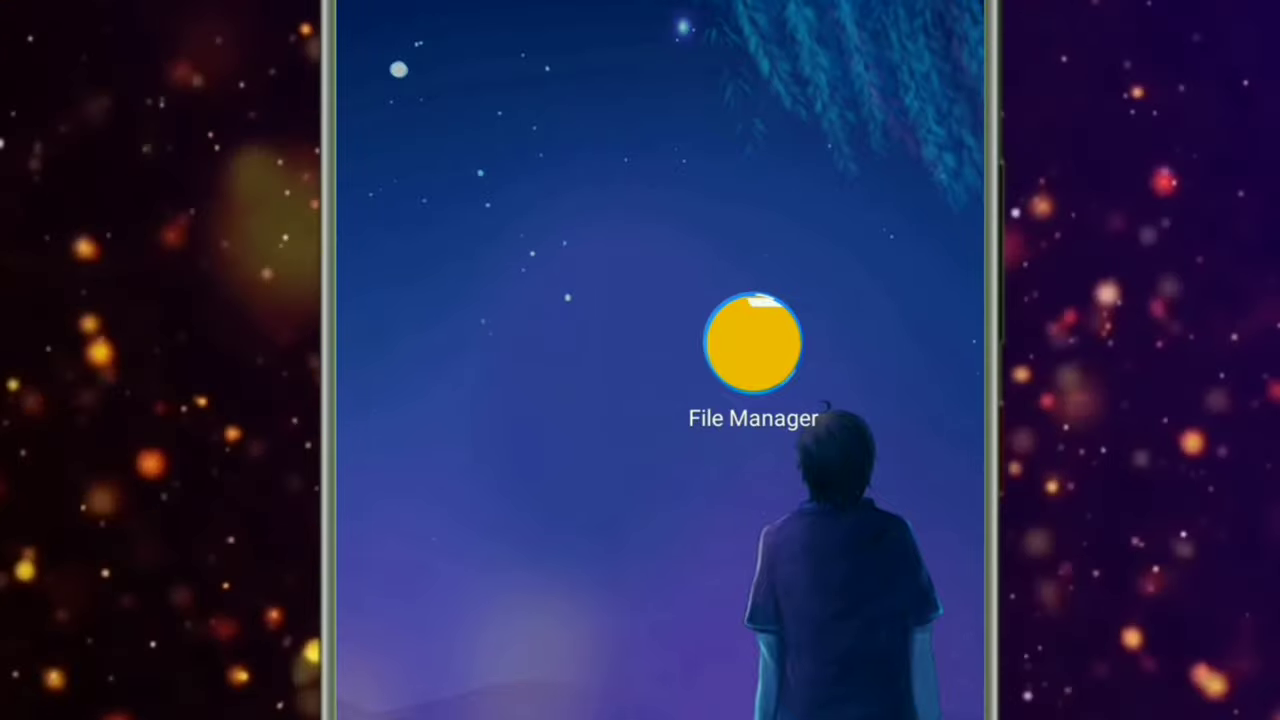
scroll(802, 449, up, 10)
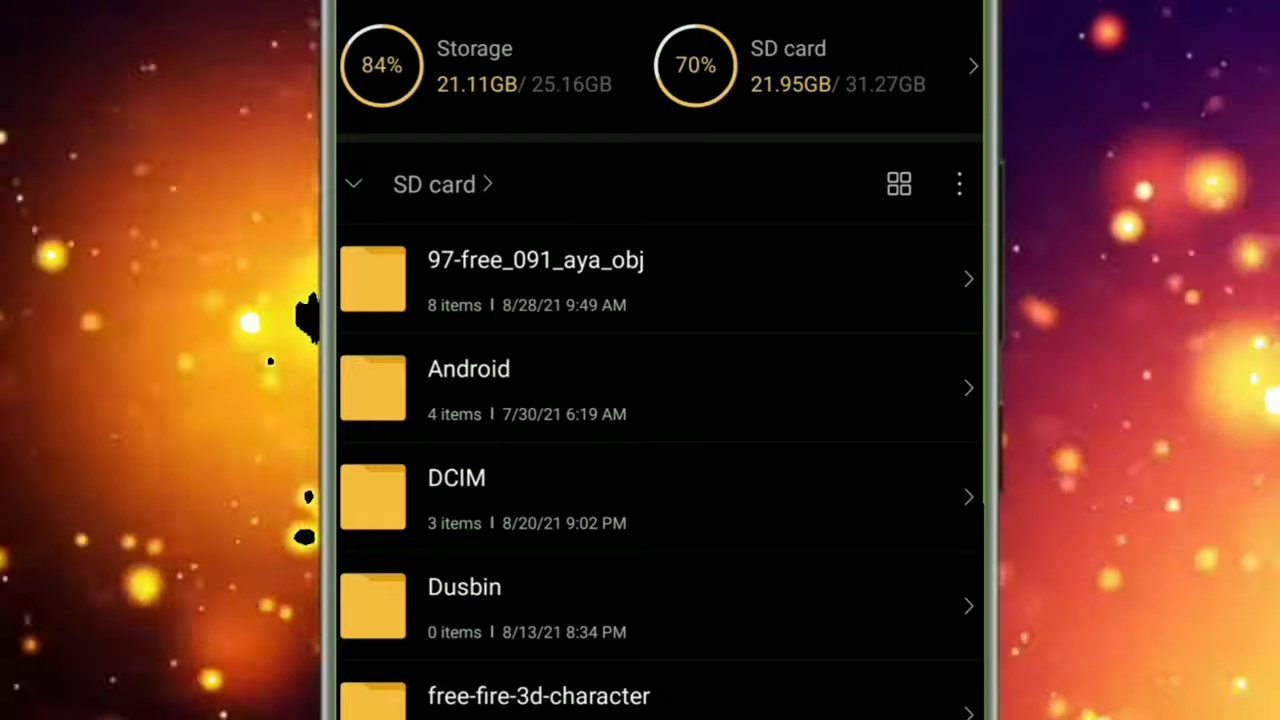
scroll(968, 698, down, 7)
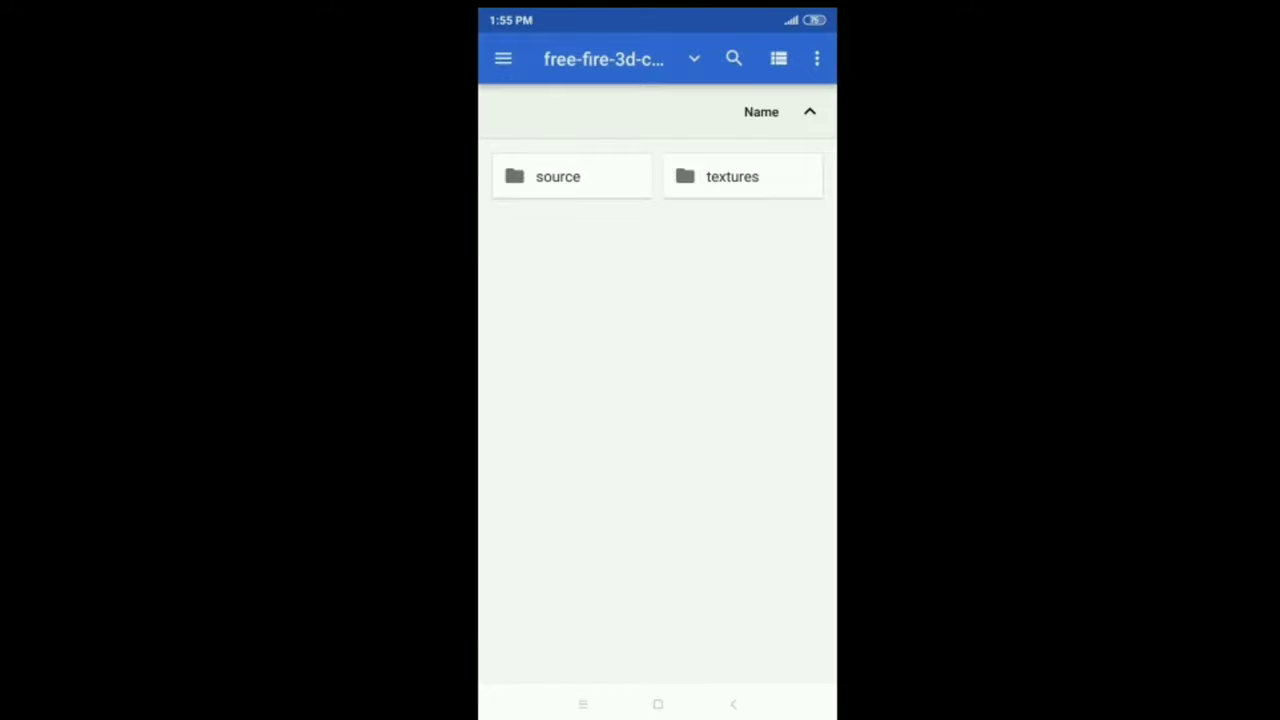
- Browse into the extracted source folder and import free fire.obj into Prisma 3D
click(558, 176)
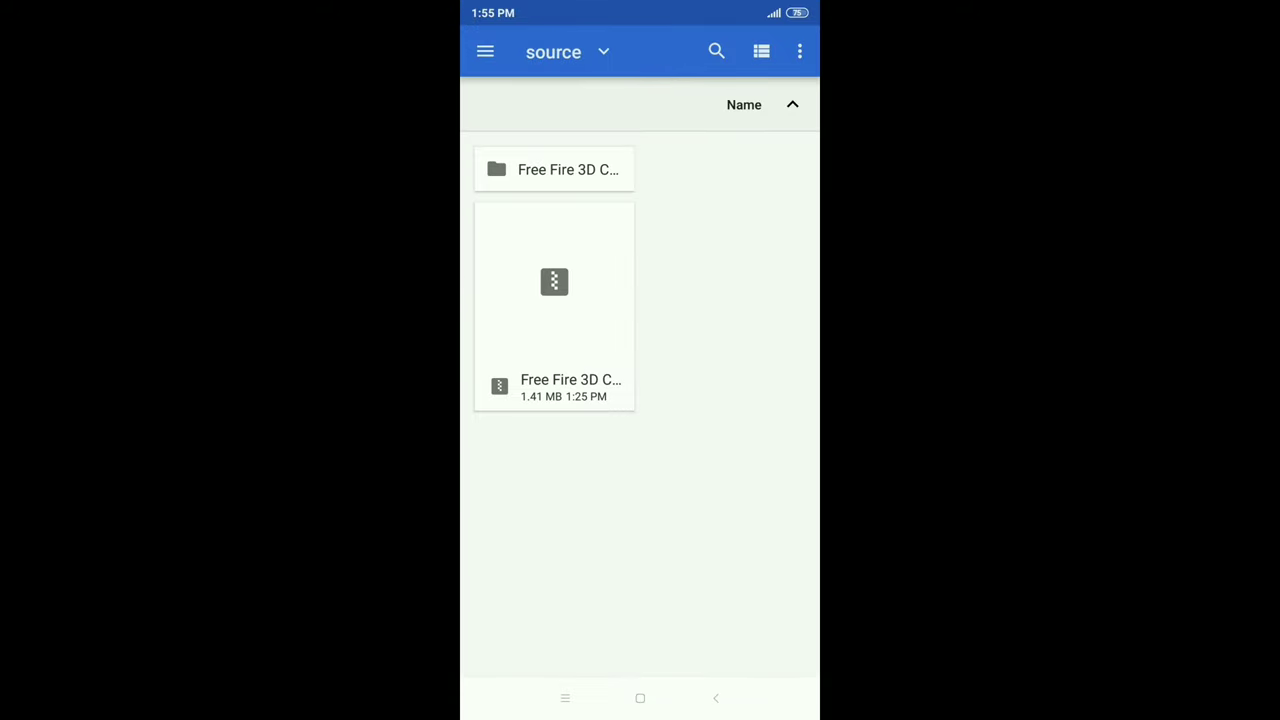
click(555, 169)
scroll(640, 400, down, 3)
scroll(640, 400, up, 3)
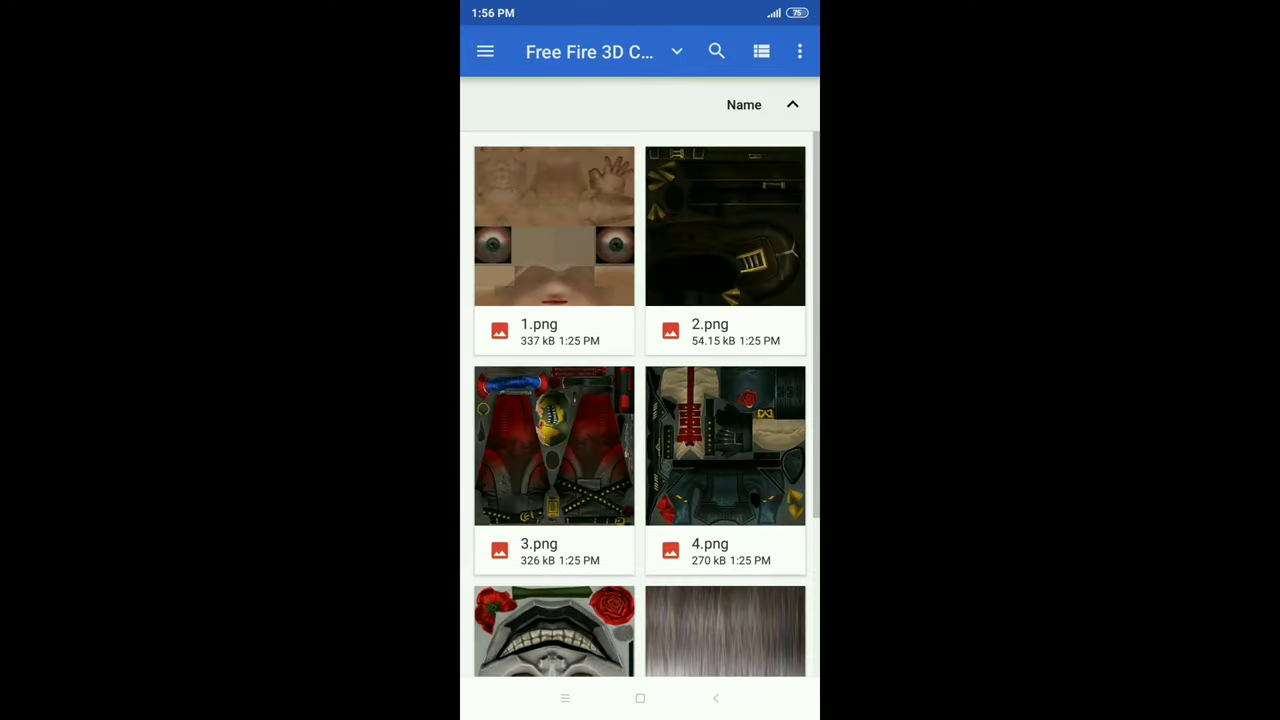
scroll(640, 400, down, 3)
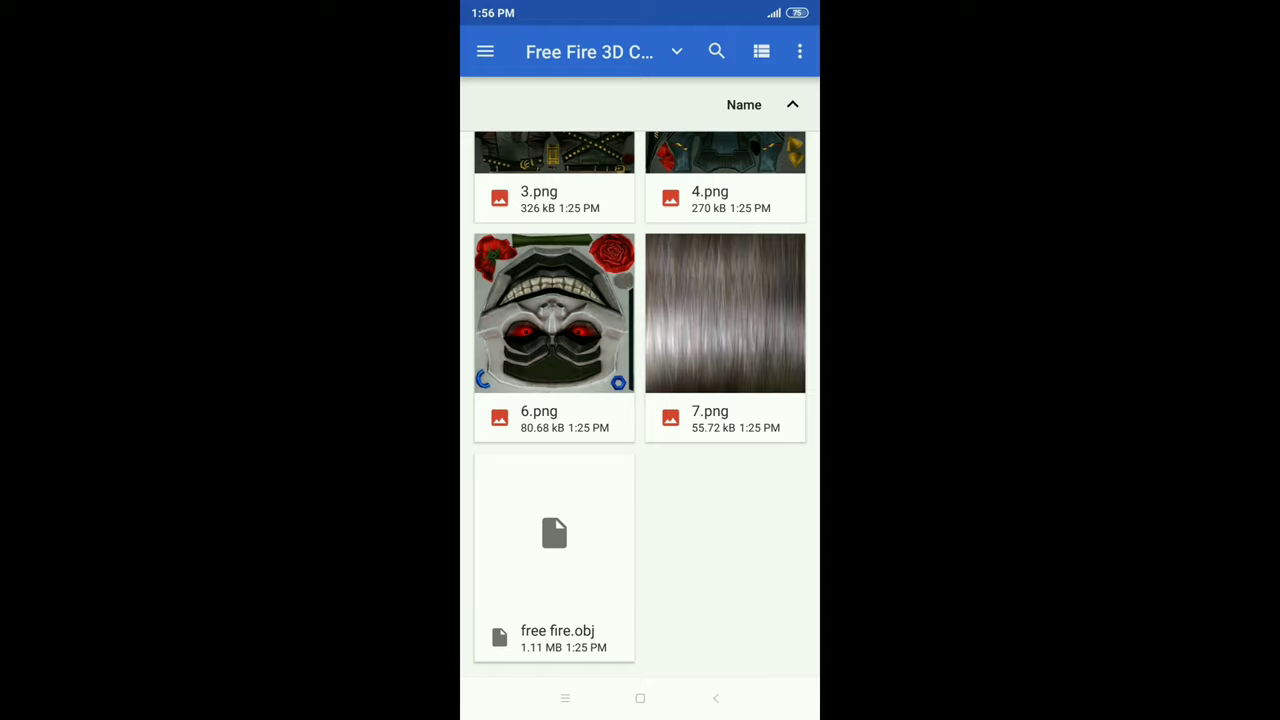
click(551, 512)
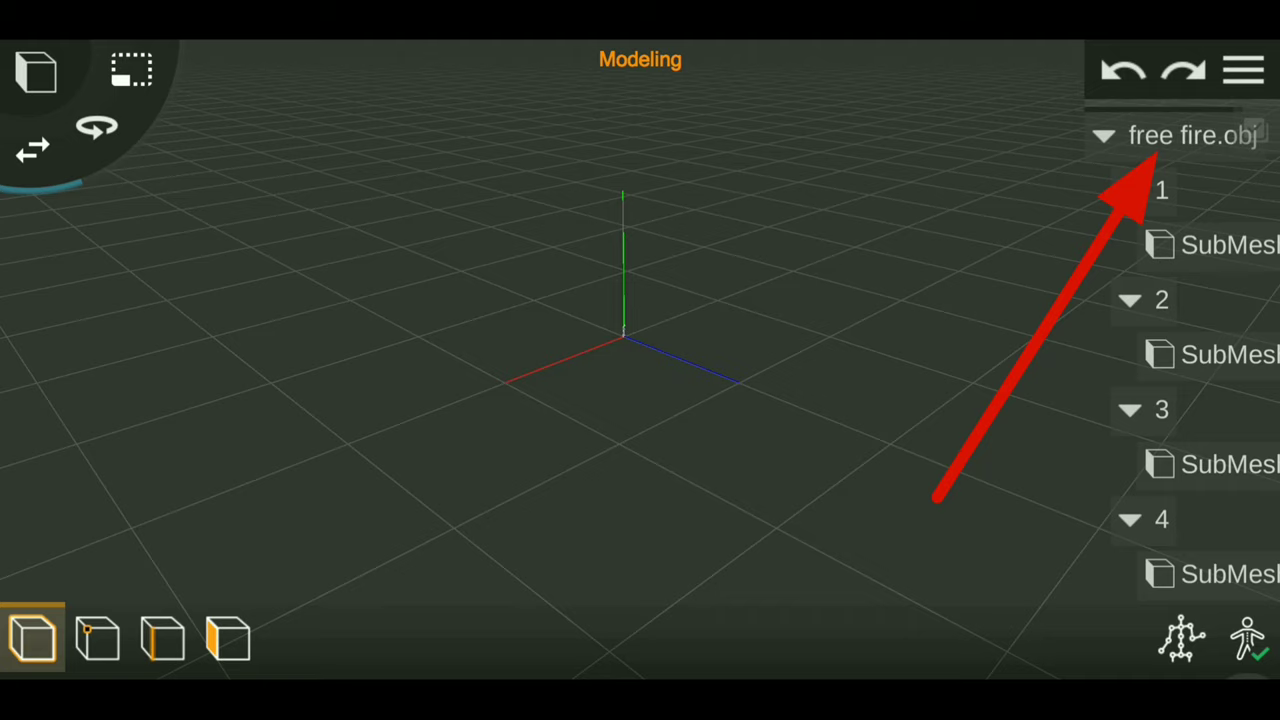
- Select free fire.obj and change its X, Y and Z scale from 0.1 to 1
click(1192, 135)
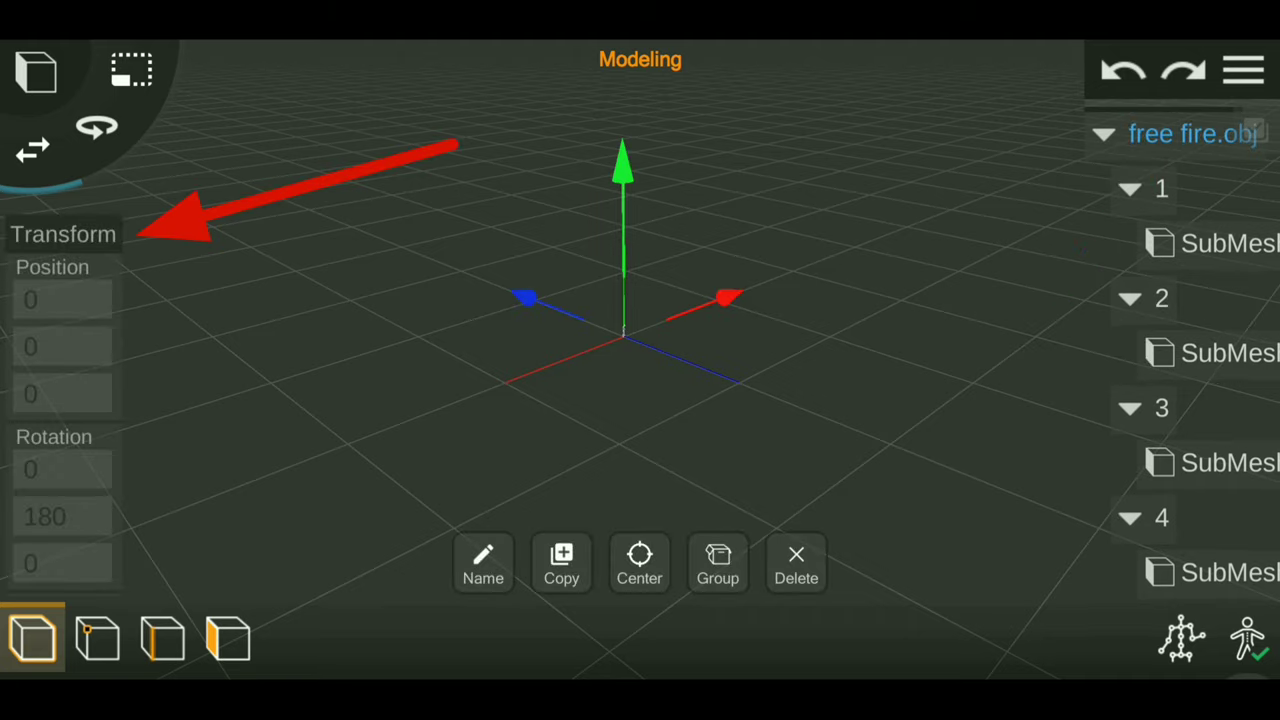
drag(40, 458, 40, 291)
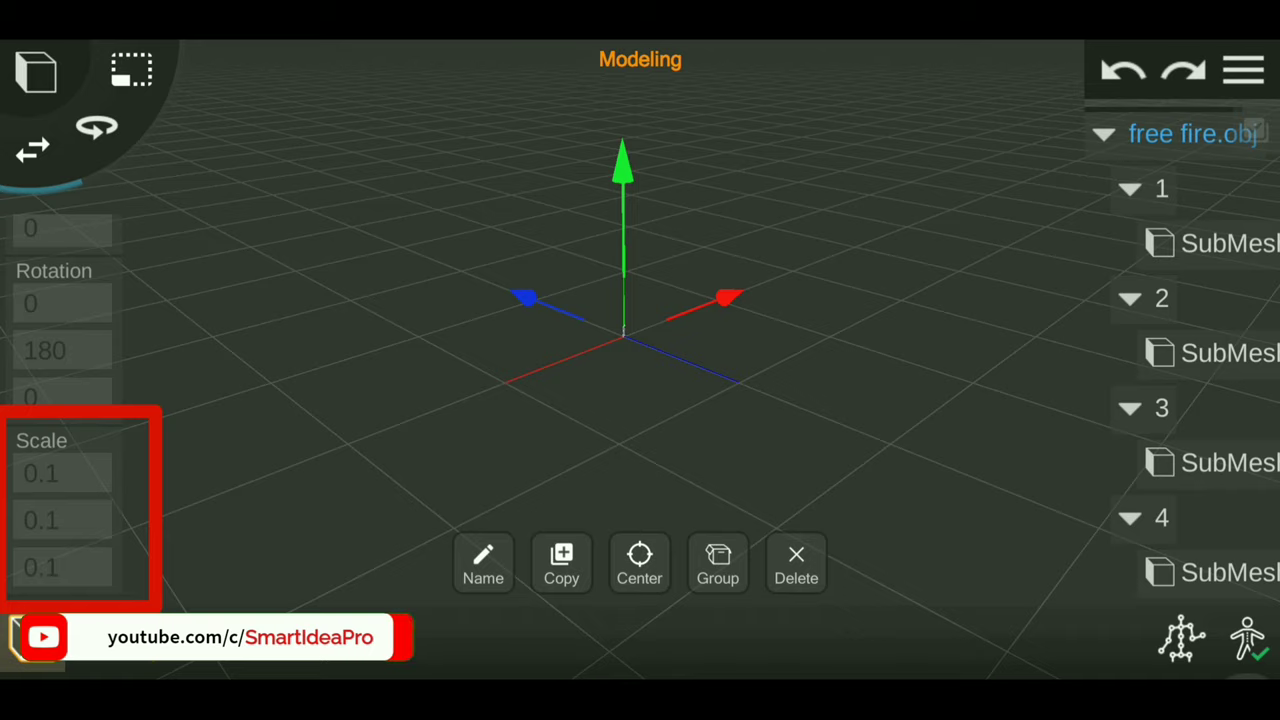
click(60, 473)
text(1)
key(Return)
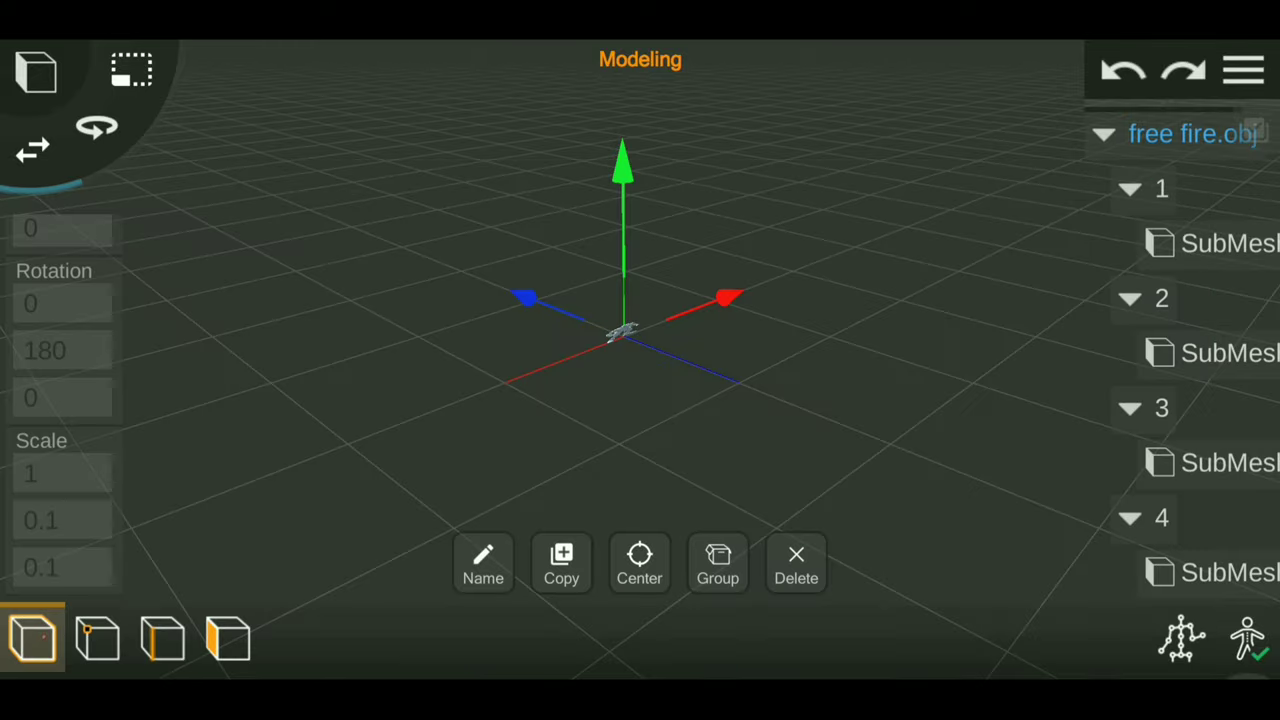
click(41, 520)
key(BackSpace)
key(BackSpace)
key(BackSpace)
text(1)
key(Return)
click(41, 567)
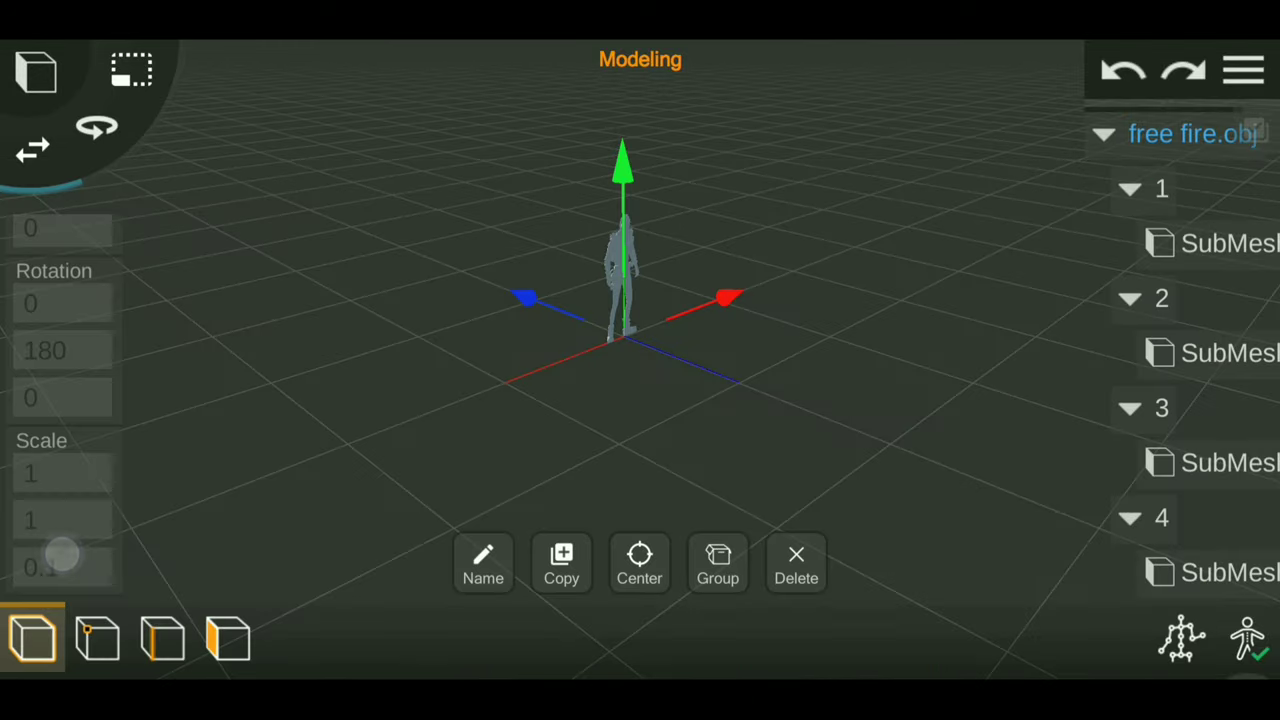
key(BackSpace)
key(BackSpace)
key(BackSpace)
text(1)
key(Return)
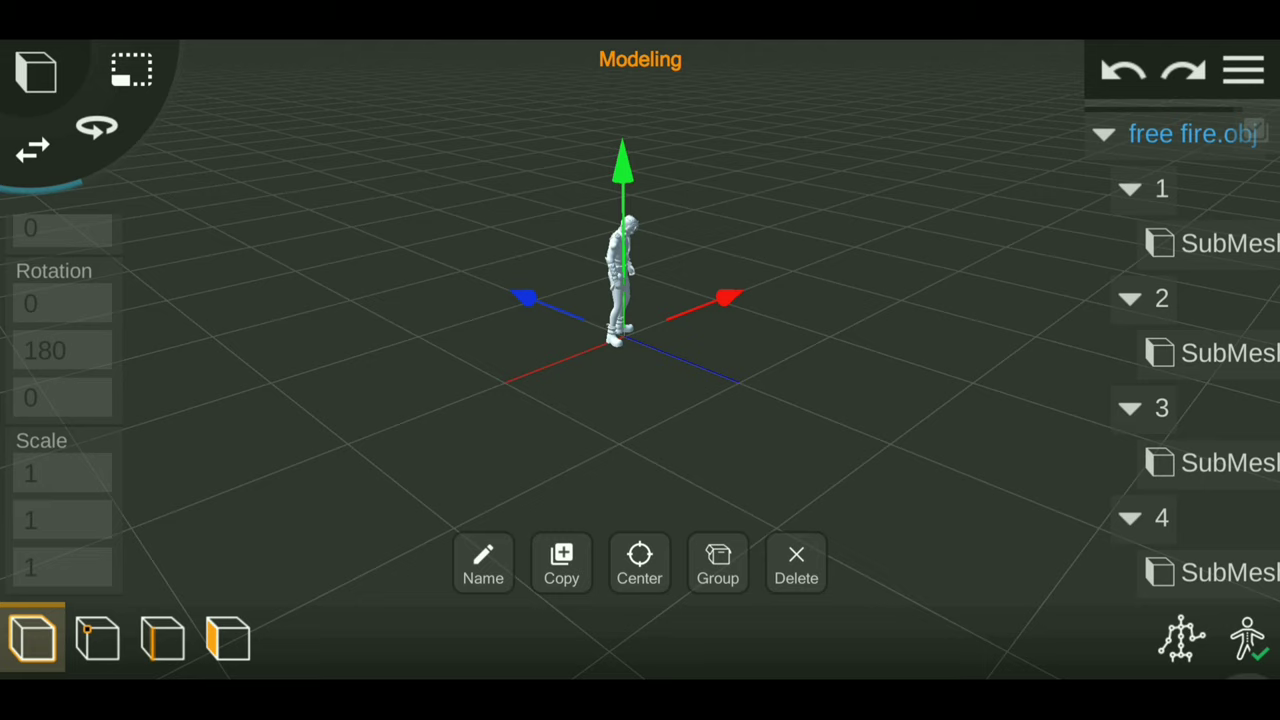
mouse_move(984, 381)
mouse_down()
mouse_move(877, 389)
mouse_move(770, 362)
mouse_up()
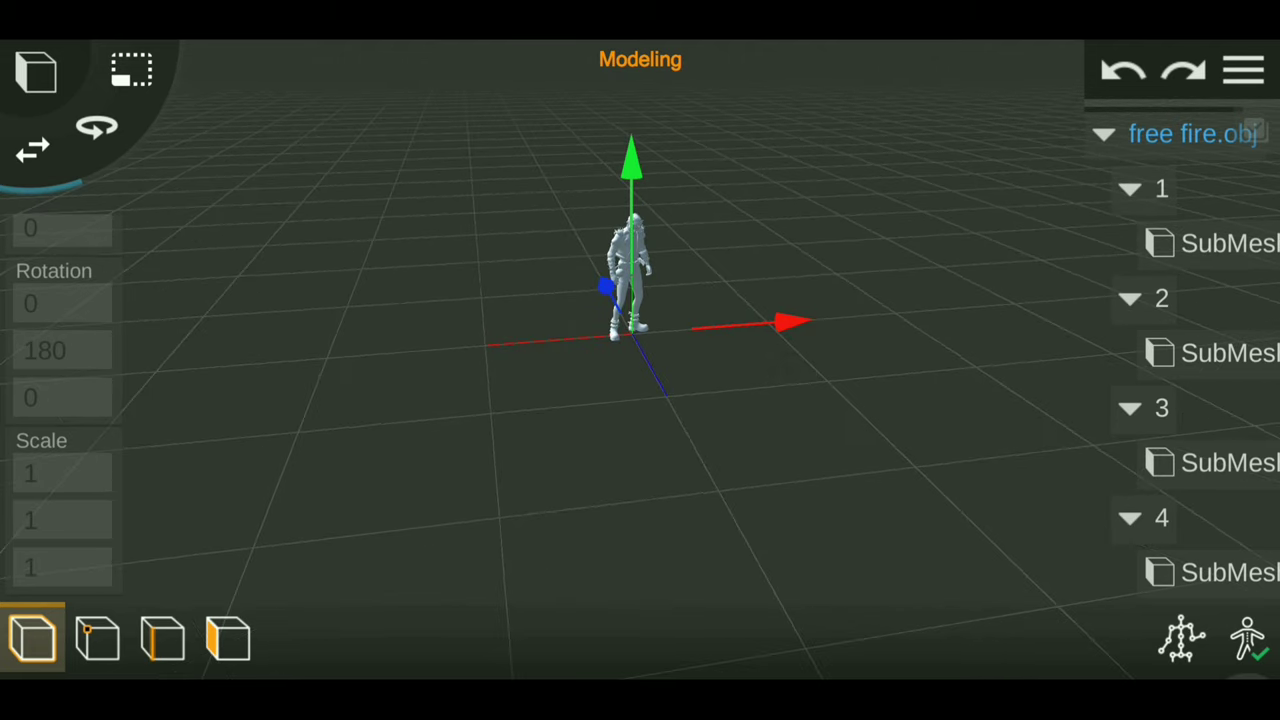
scroll(653, 414, up, 2)
scroll(660, 430, up, 2)
scroll(690, 470, up, 2)
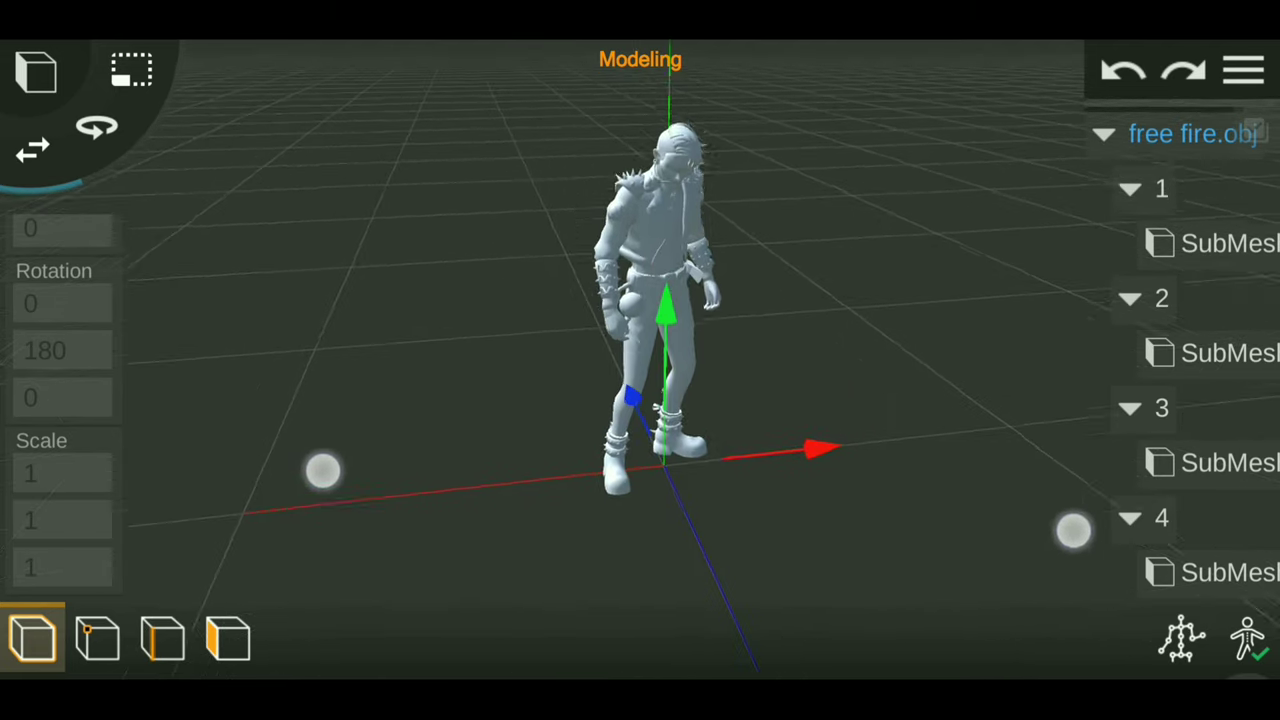
scroll(700, 470, up, 1)
drag(1029, 415, 797, 377)
mouse_move(961, 436)
mouse_down()
mouse_move(960, 380)
mouse_move(929, 398)
mouse_move(1062, 444)
mouse_up()
scroll(672, 435, up, 2)
scroll(654, 451, down, 1)
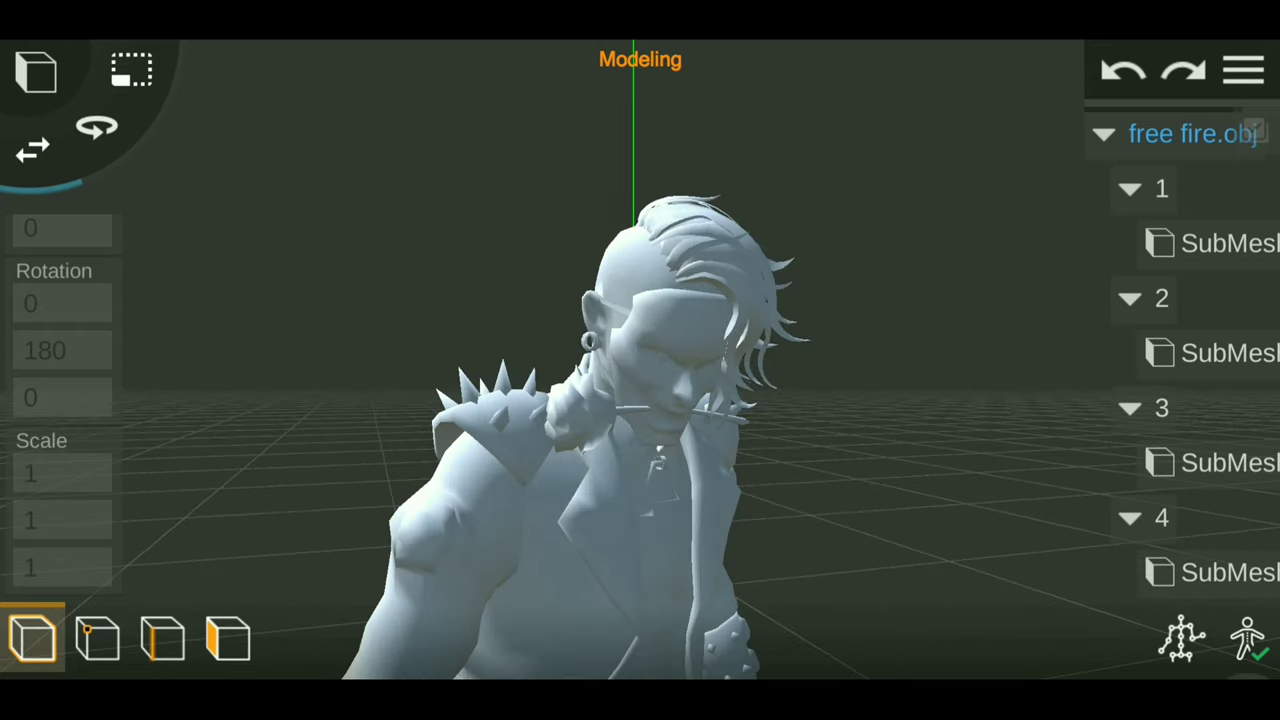
- Apply the hair PNG texture to submesh 6 so the character's hair turns dark
click(1228, 590)
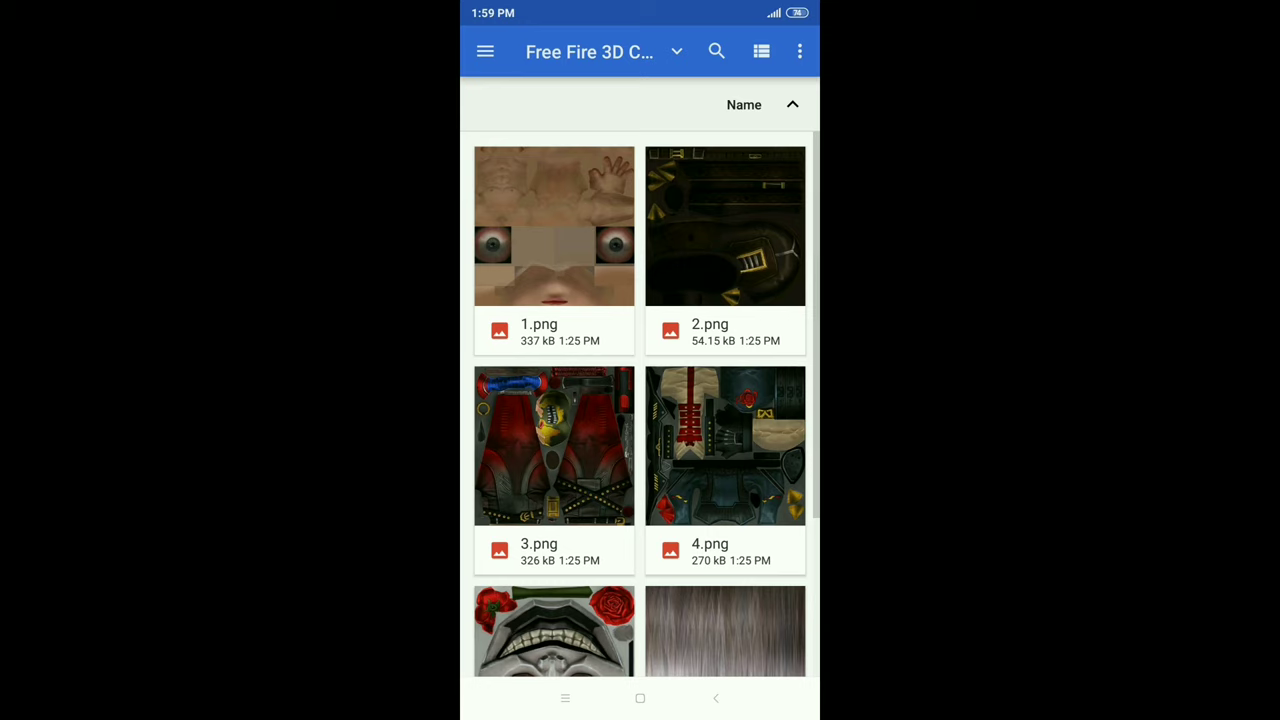
scroll(640, 400, down, 5)
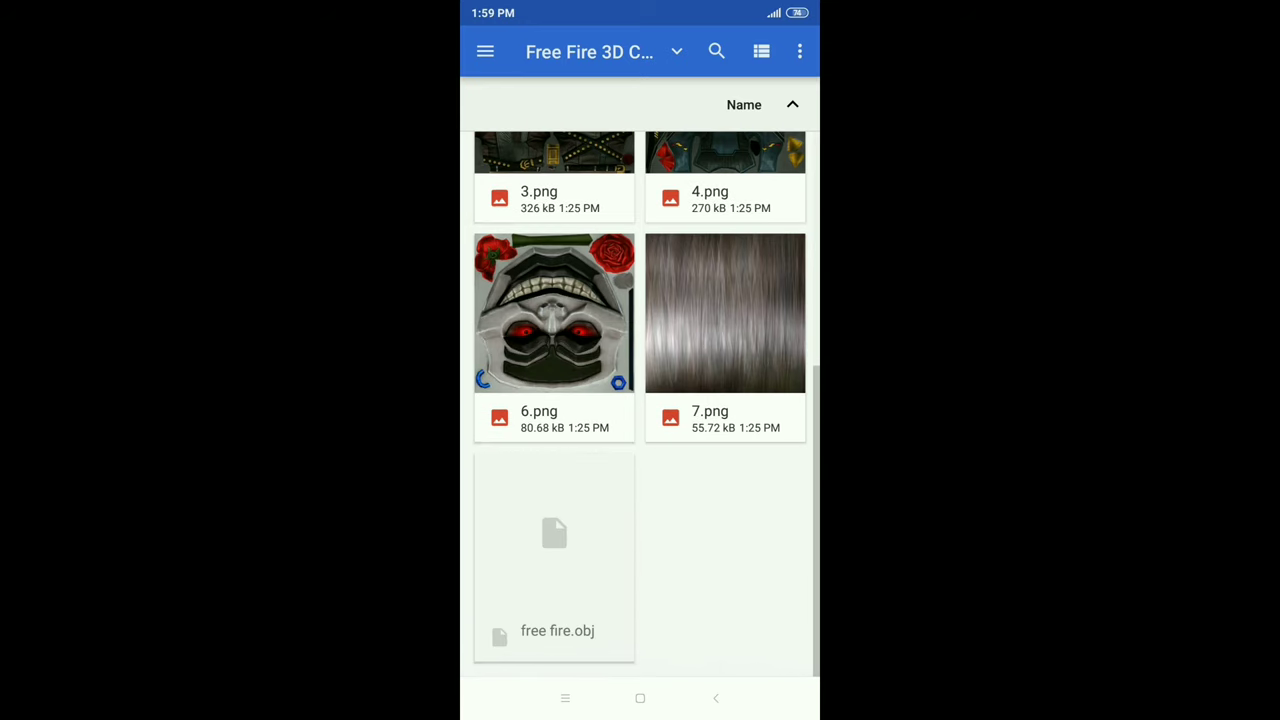
scroll(640, 400, up, 2)
scroll(640, 400, up, 3)
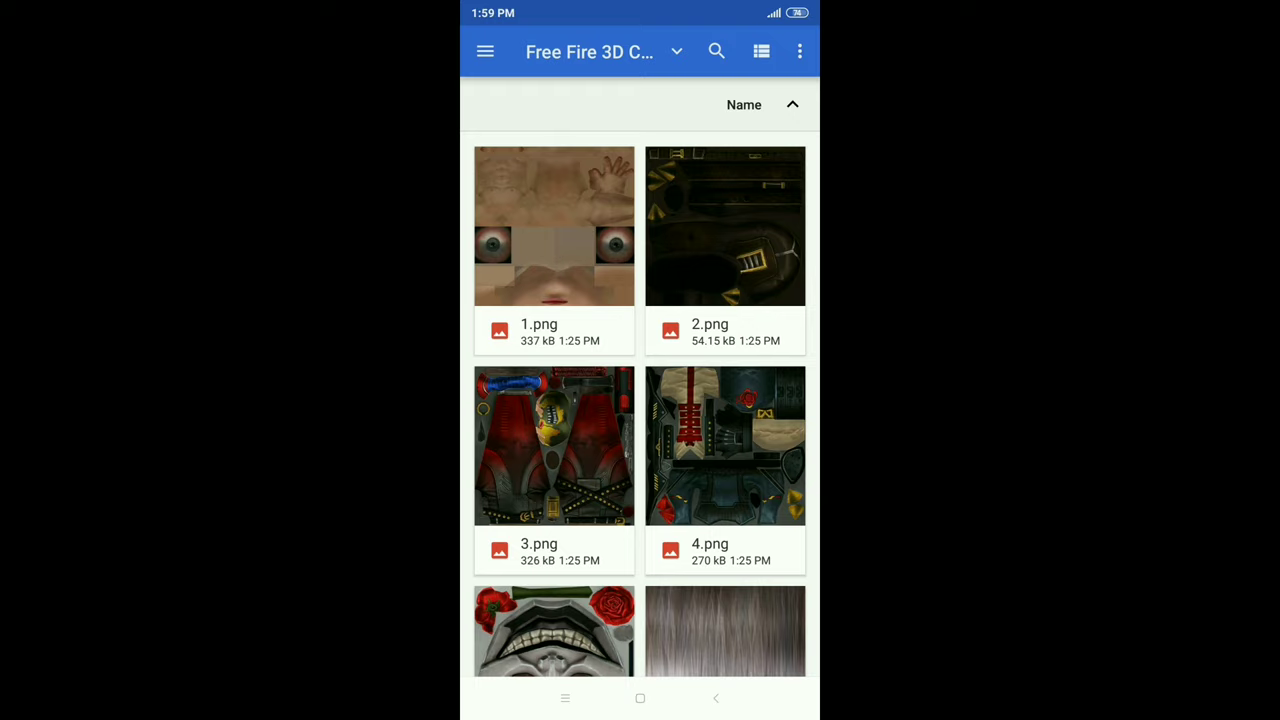
scroll(756, 525, down, 5)
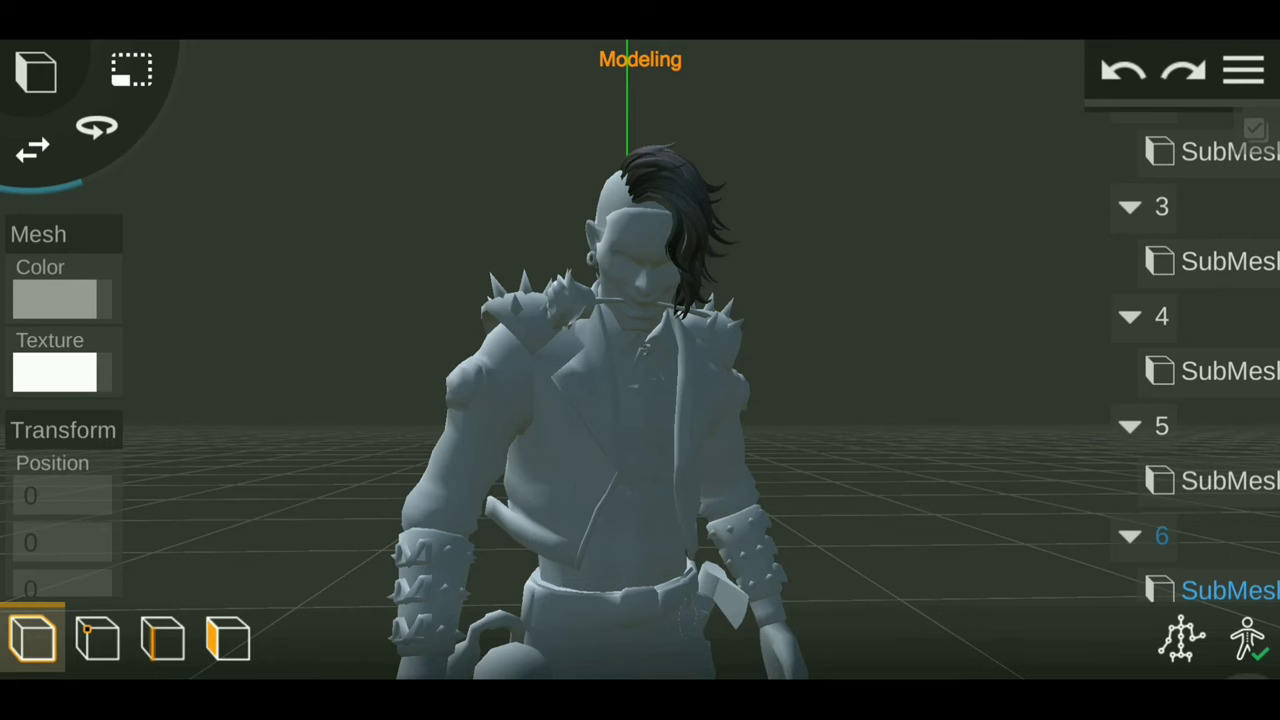
- Texture submesh 4 with its PNG map and orbit to check the textured face
click(639, 271)
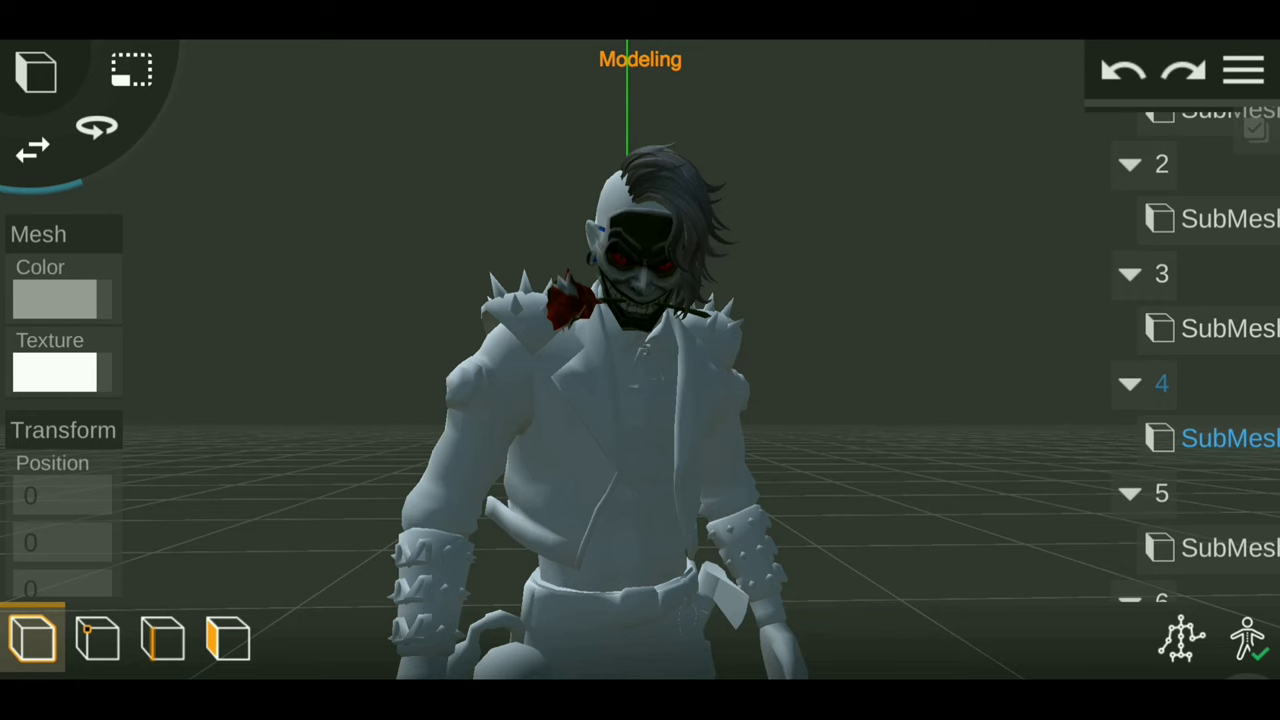
drag(963, 457, 200, 371)
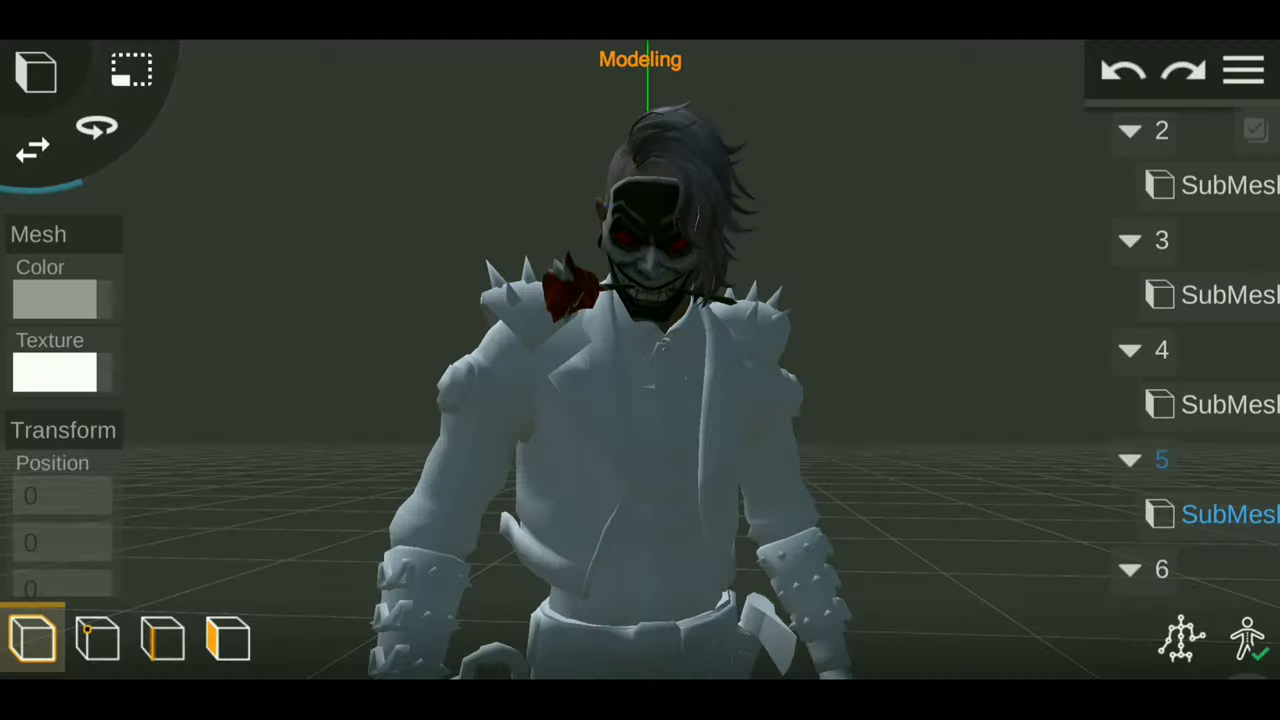
drag(963, 474, 1077, 571)
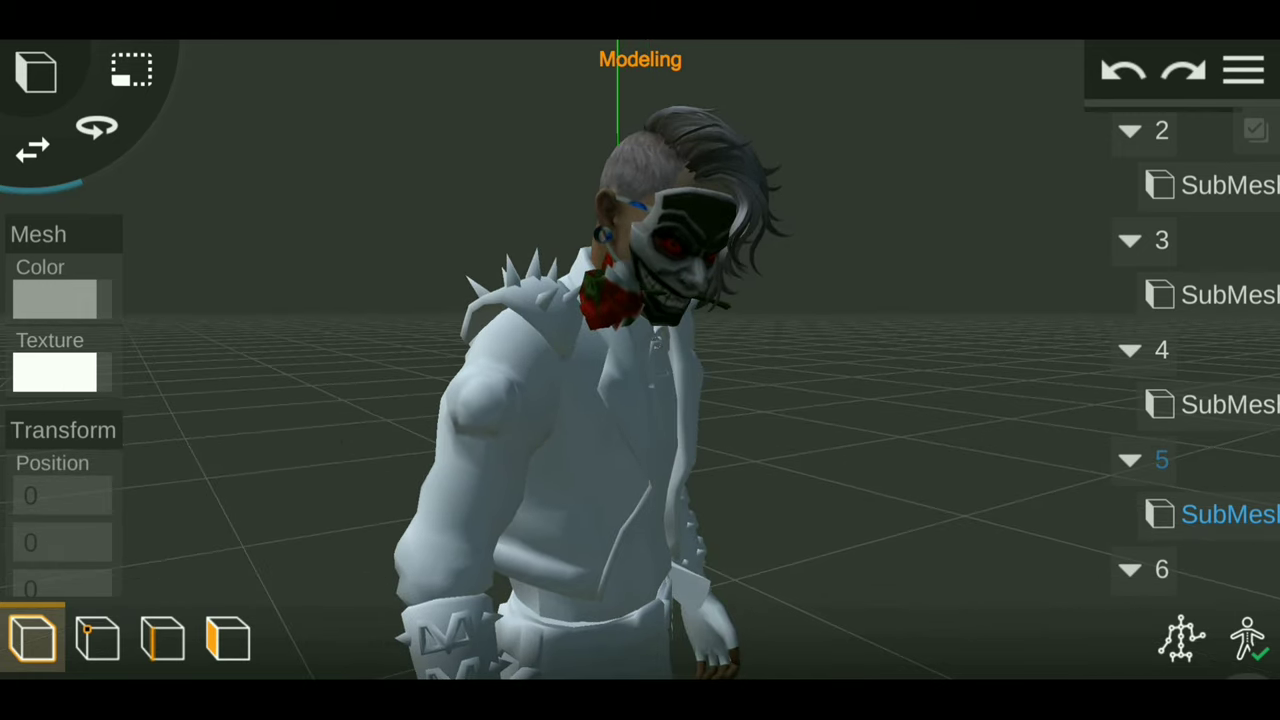
drag(1019, 510, 811, 477)
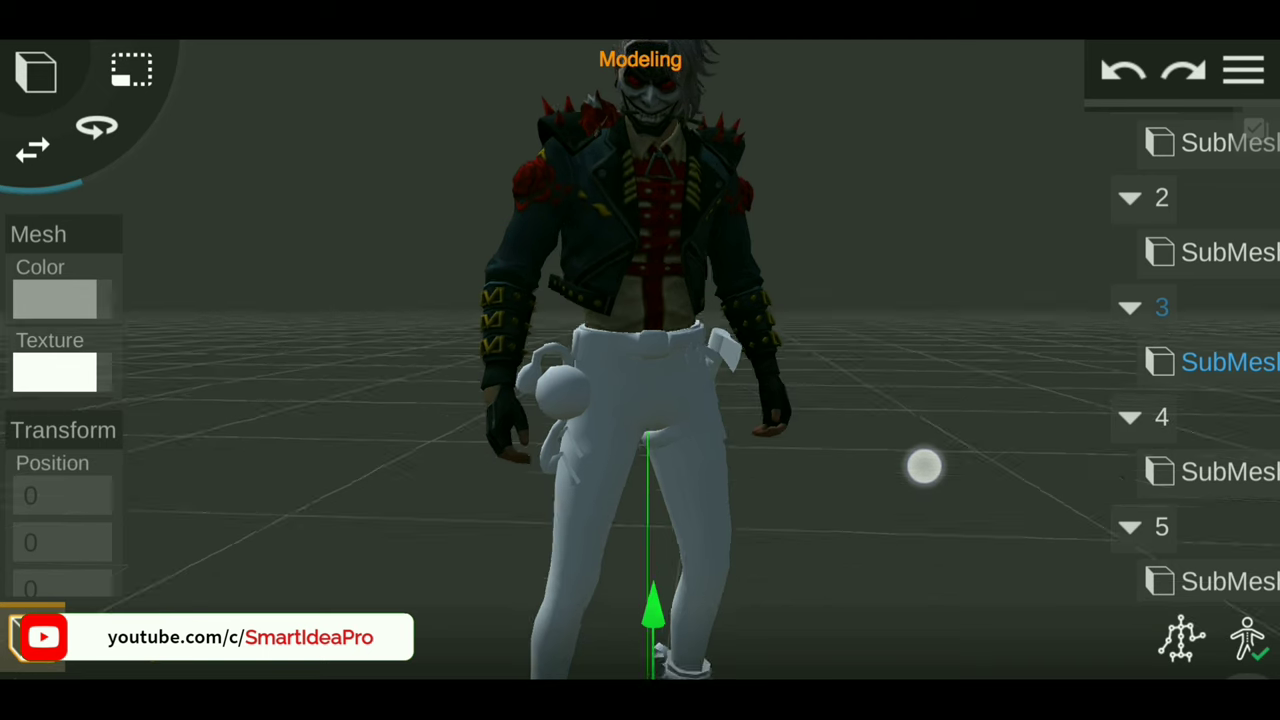
- Apply the remaining PNG maps to submeshes 5, 3 and 1, viewing the character sideways
scroll(618, 474, down, 2)
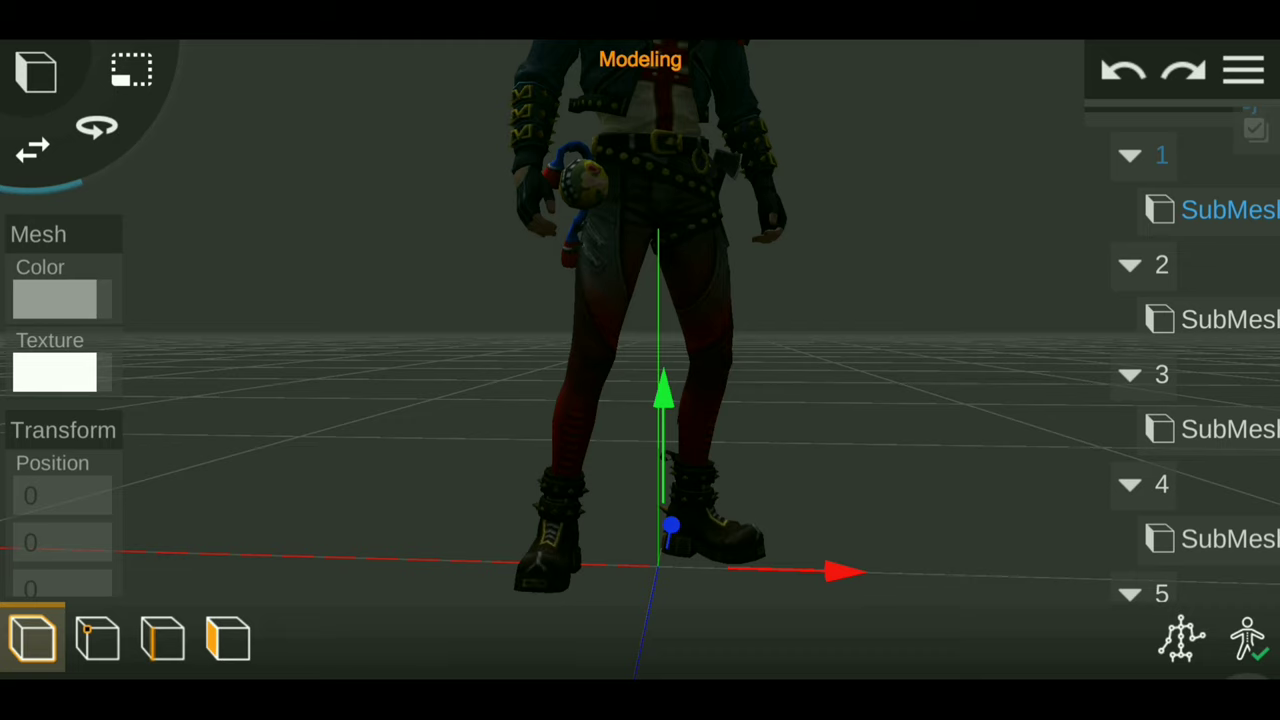
scroll(603, 386, down, 5)
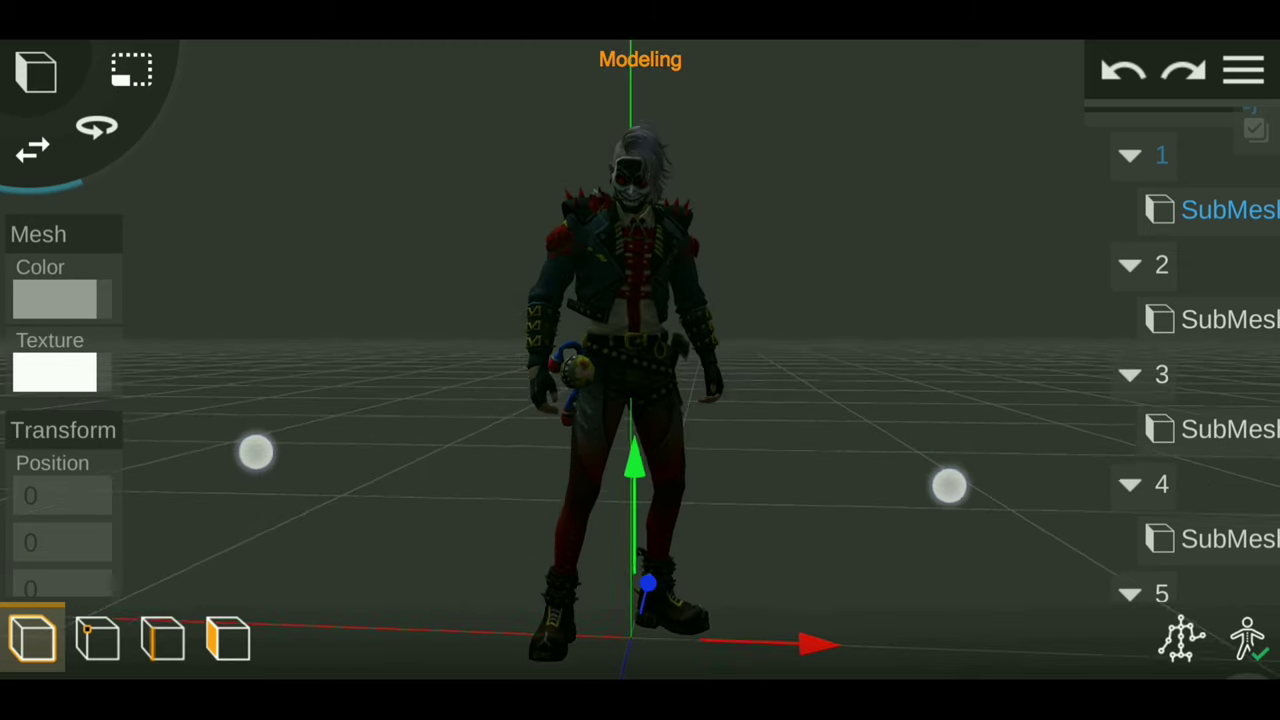
scroll(605, 484, up, 1)
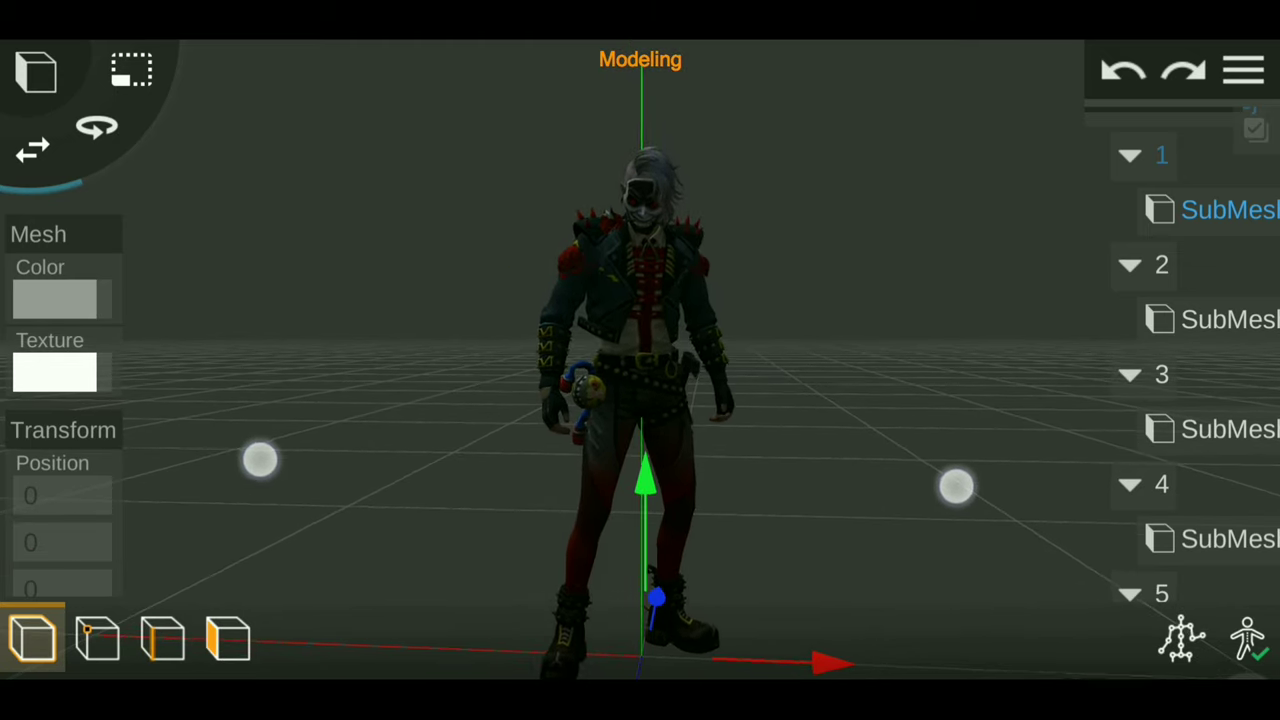
mouse_move(897, 536)
mouse_down()
mouse_move(1069, 500)
mouse_move(934, 506)
mouse_move(1077, 500)
mouse_move(983, 491)
mouse_move(1089, 489)
mouse_move(986, 485)
mouse_move(1109, 486)
mouse_move(980, 480)
mouse_move(1129, 483)
mouse_move(1003, 526)
mouse_move(1140, 537)
mouse_move(1090, 498)
mouse_move(929, 509)
mouse_move(1140, 486)
mouse_move(963, 480)
mouse_move(997, 517)
mouse_move(1103, 557)
mouse_move(1003, 512)
mouse_move(1109, 460)
mouse_move(1060, 517)
mouse_move(1057, 474)
mouse_move(1074, 531)
mouse_up()
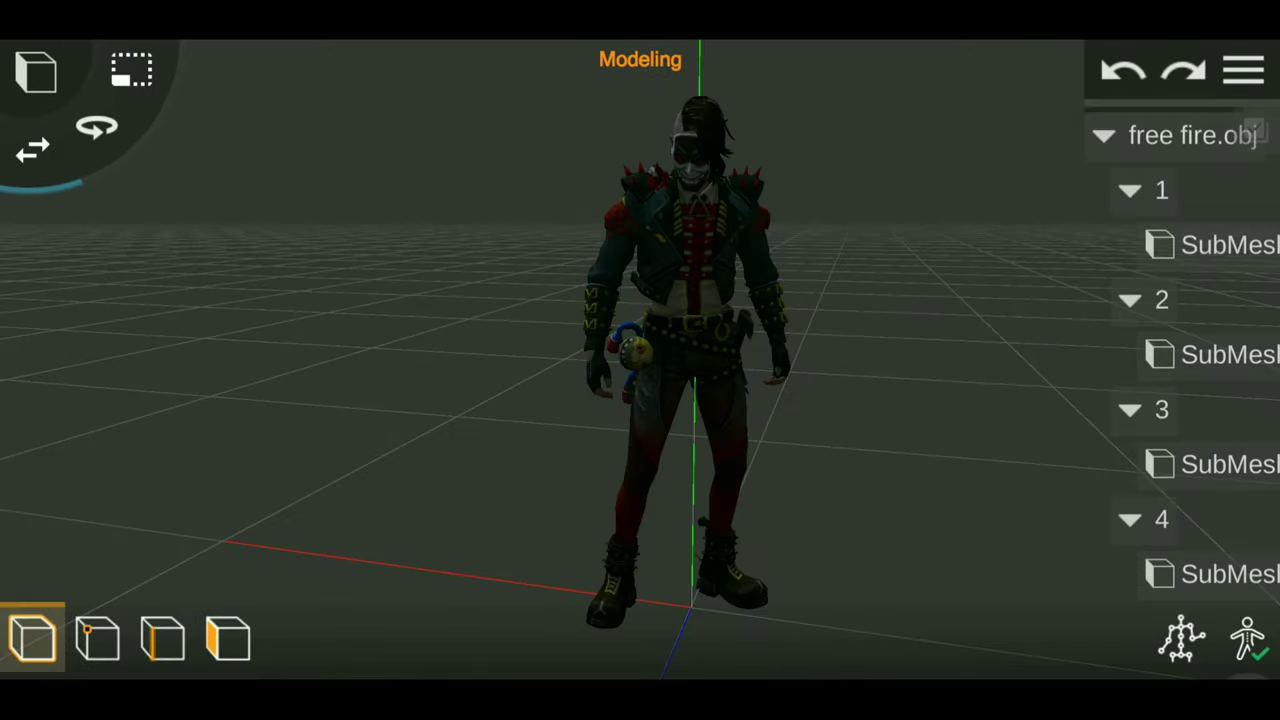
mouse_move(917, 576)
mouse_down()
mouse_move(1086, 534)
mouse_move(957, 543)
mouse_move(1049, 533)
mouse_up()
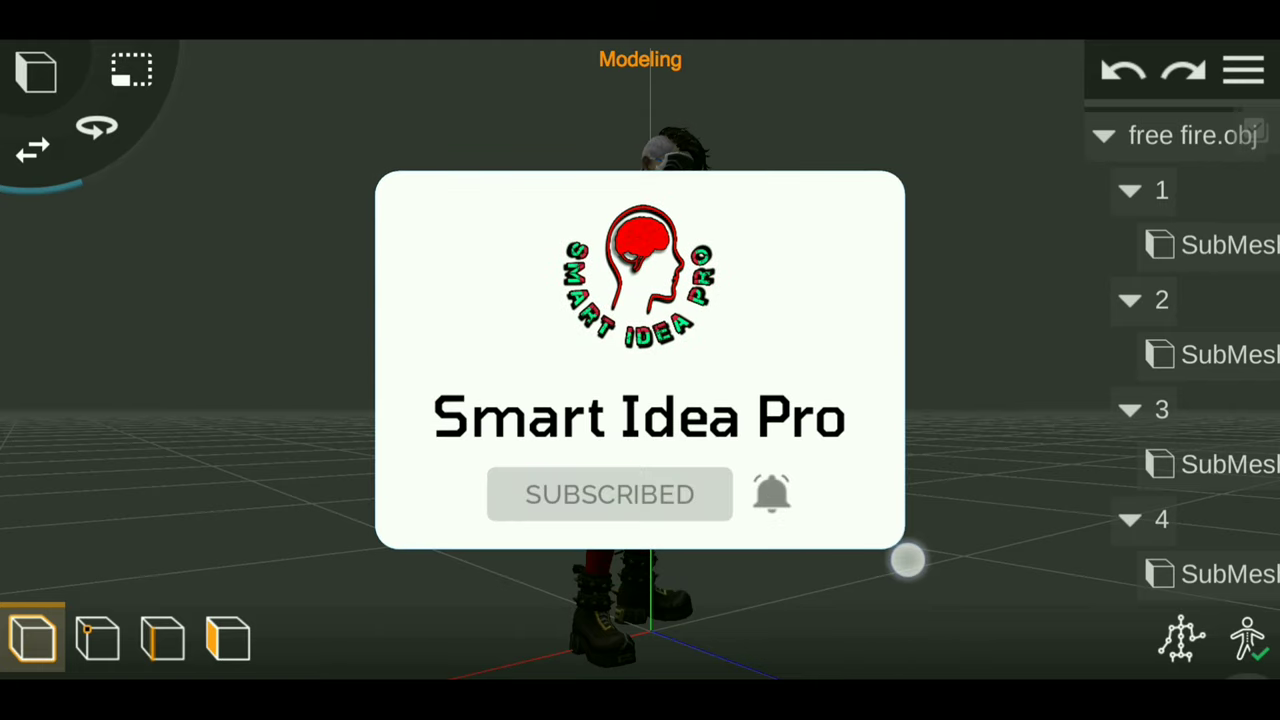
drag(907, 560, 254, 483)
drag(963, 529, 1040, 505)
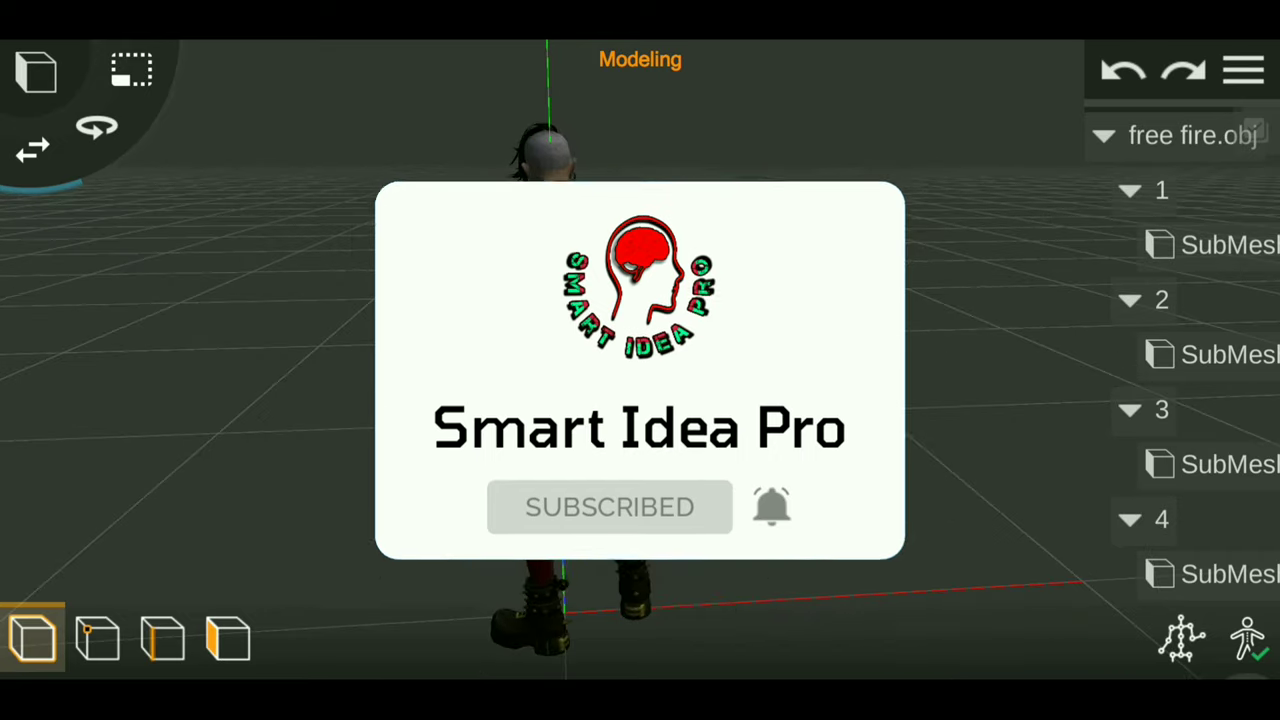